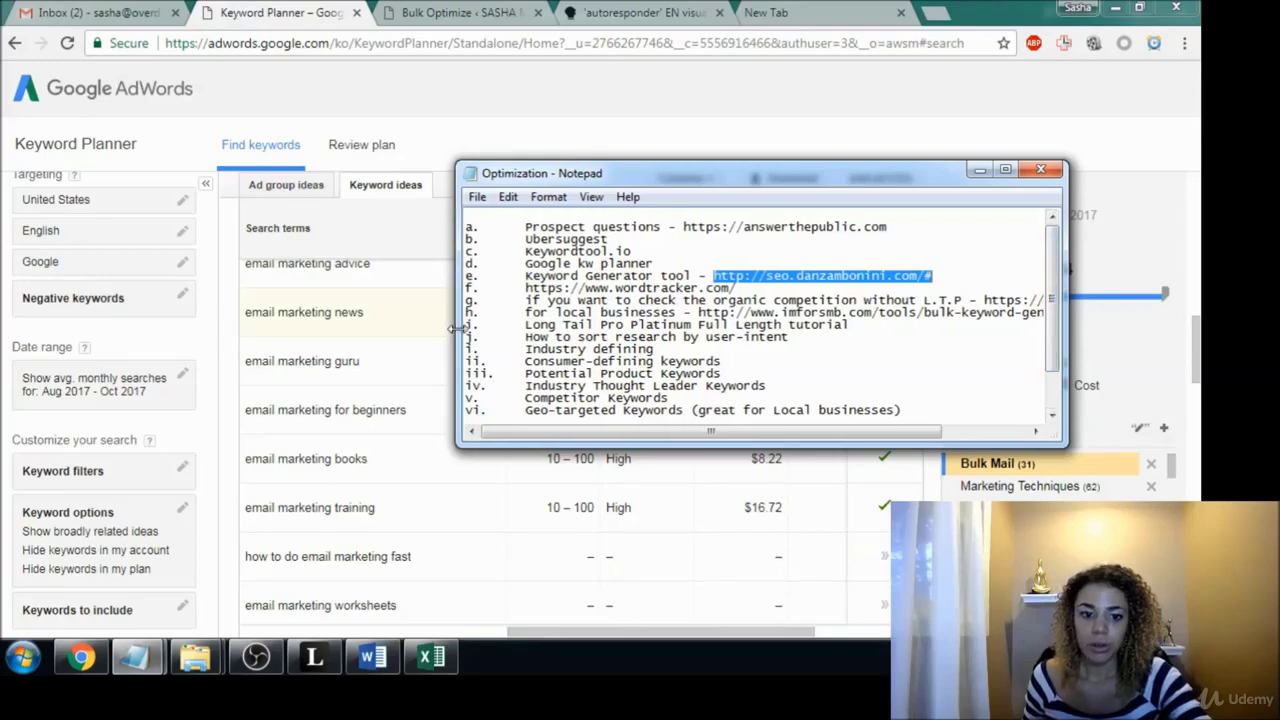
# Widen the Notepad notes window and select the kwfinder.com link on line g.
pyautogui.moveTo(458, 325); pyautogui.dragTo(120, 328)
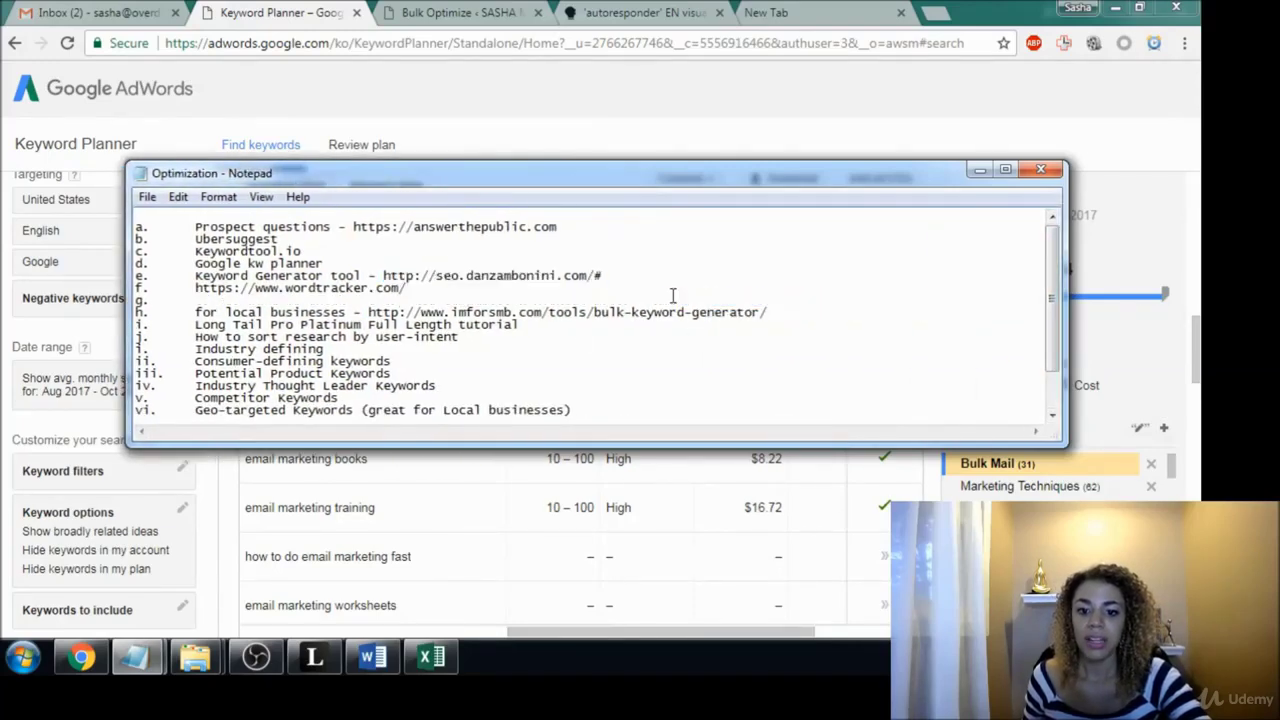
pyautogui.moveTo(820, 300); pyautogui.dragTo(655, 300)
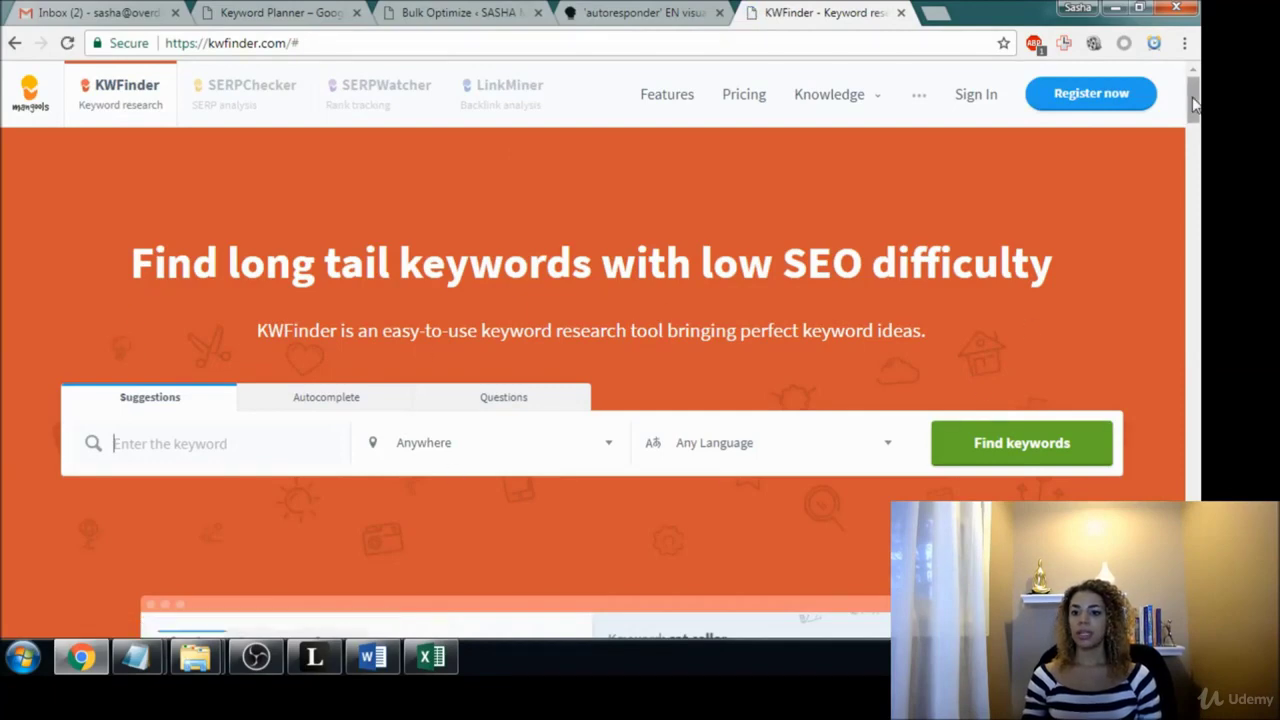
pyautogui.moveTo(1193, 104); pyautogui.dragTo(1191, 175)
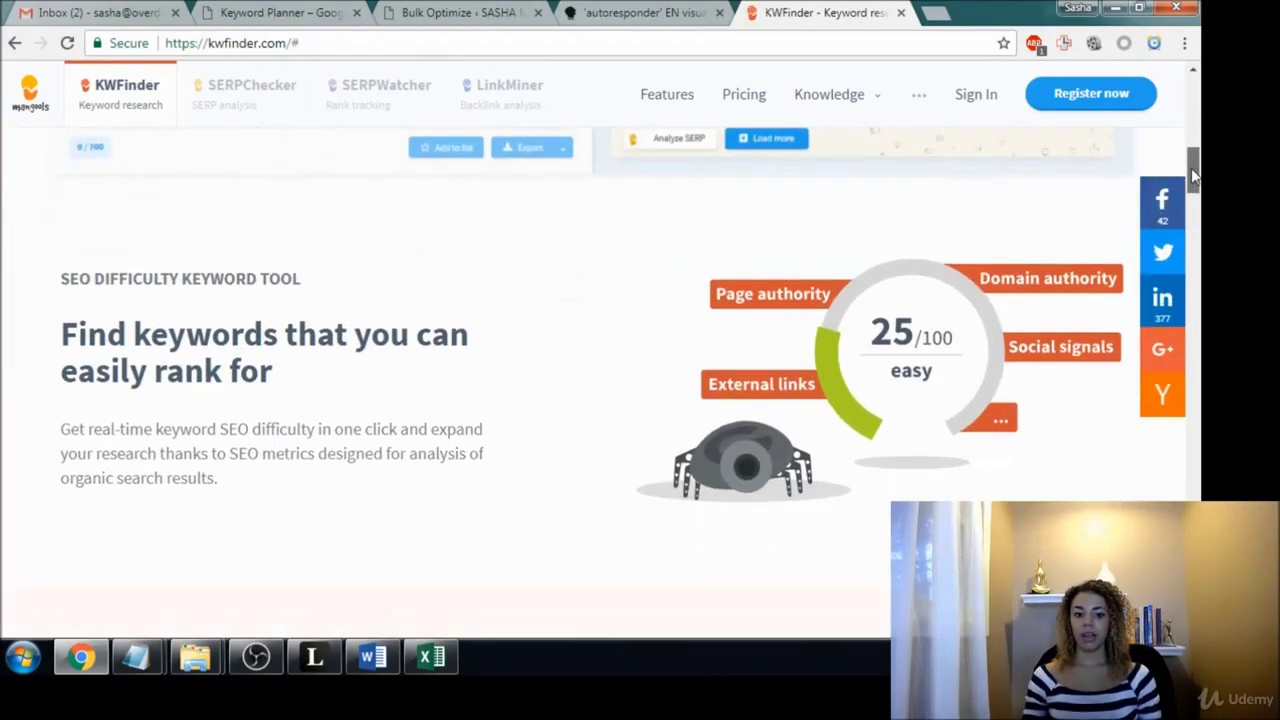
pyautogui.moveTo(1191, 175)
pyautogui.mouseDown()
pyautogui.moveTo(1188, 197)
pyautogui.moveTo(1190, 118)
pyautogui.mouseUp()
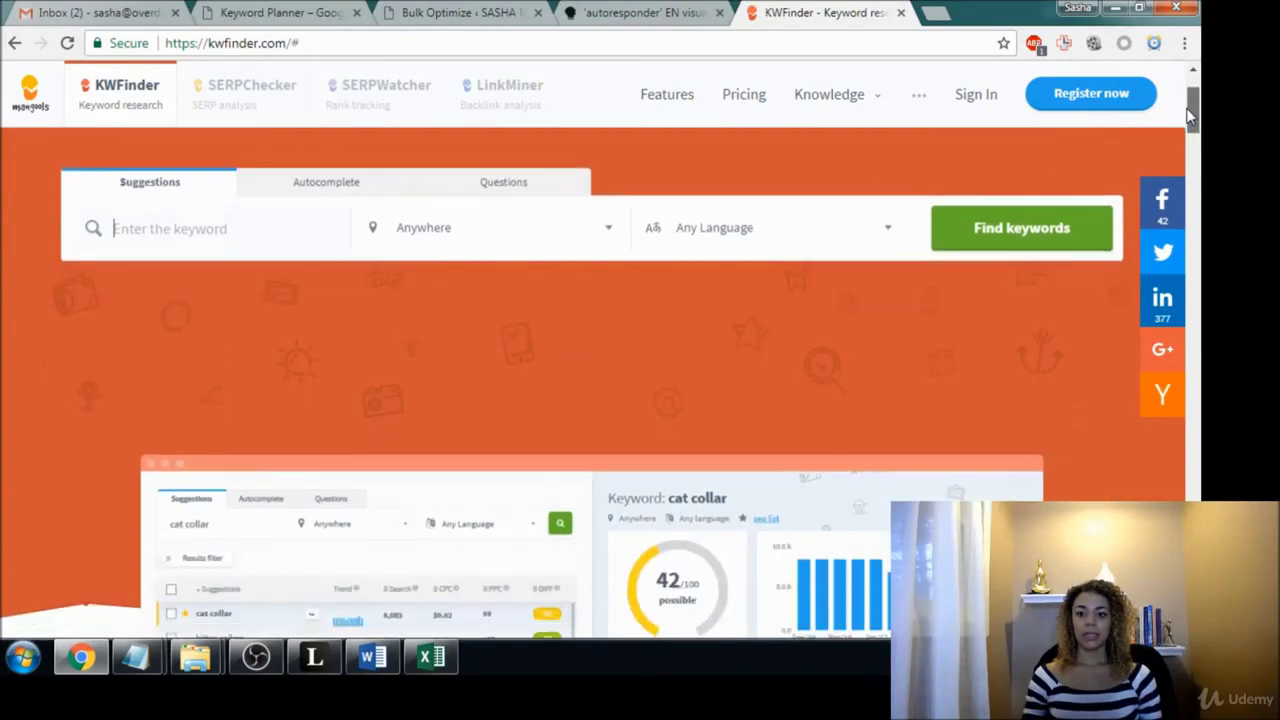
pyautogui.scroll(-3, 910, 315)
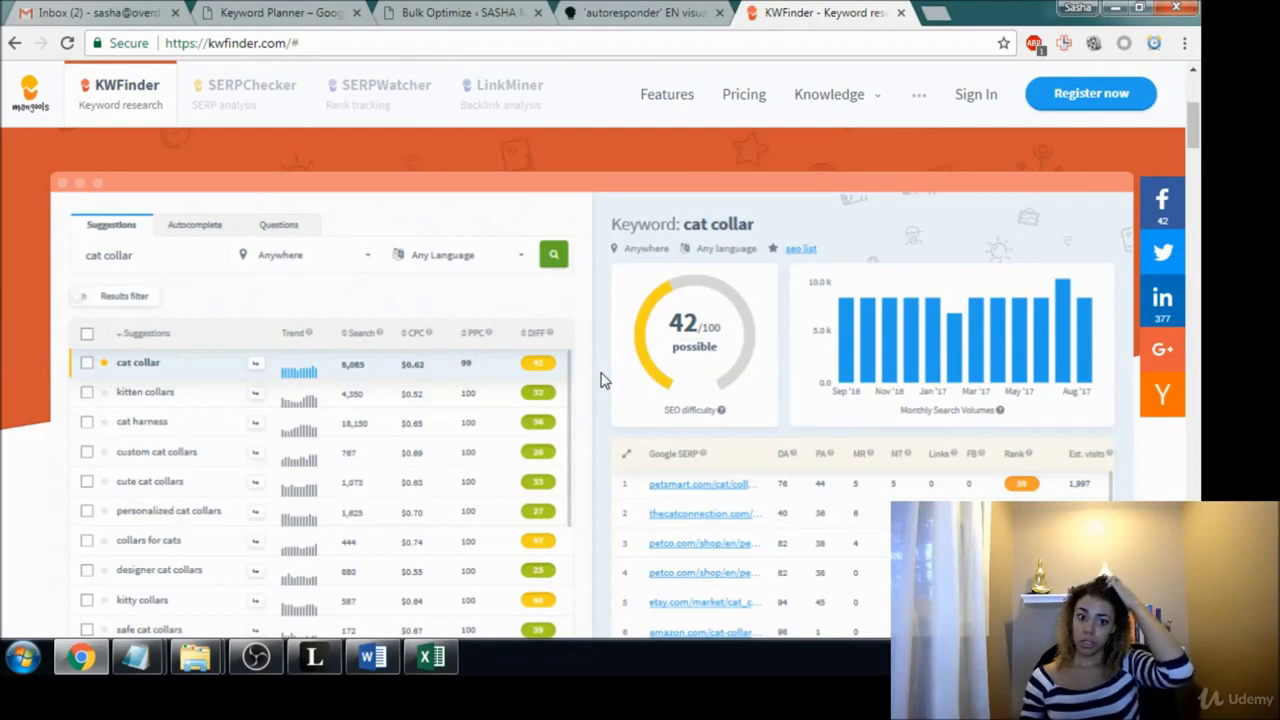
pyautogui.scroll(3, 603, 380)
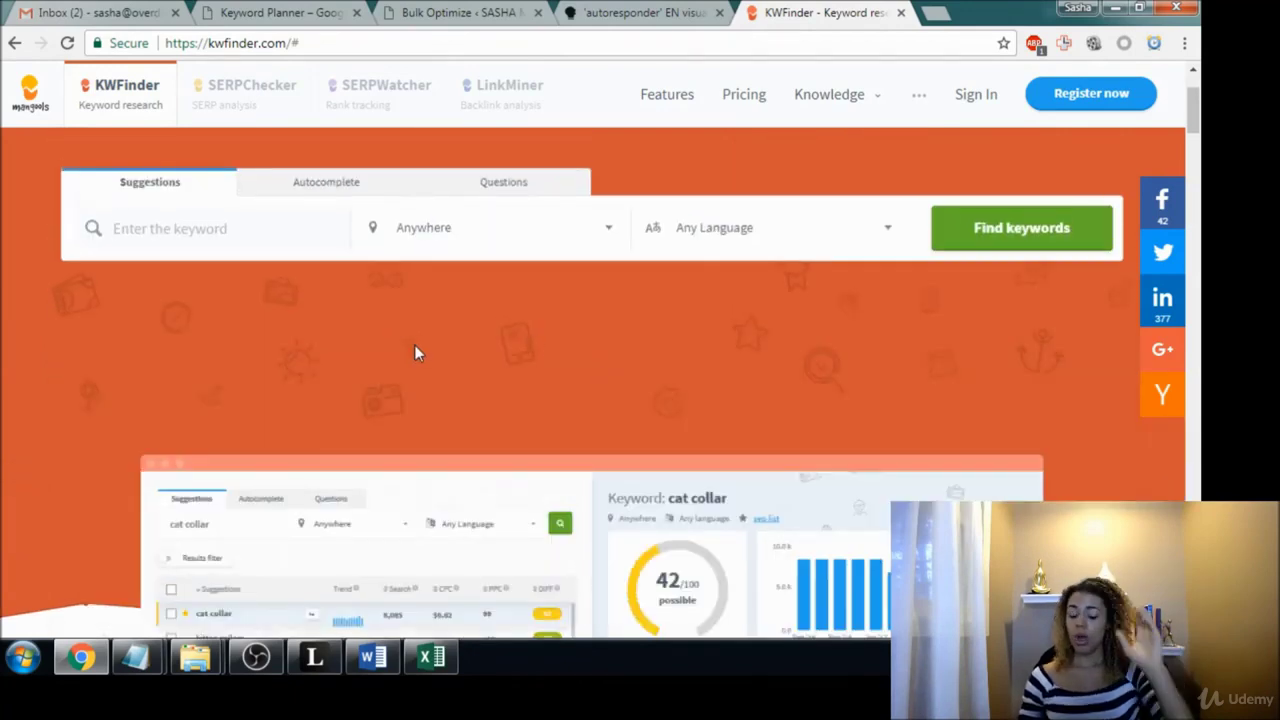
# Search KWFinder for 'email marketing' with the location set to United States.
pyautogui.write('email ma')
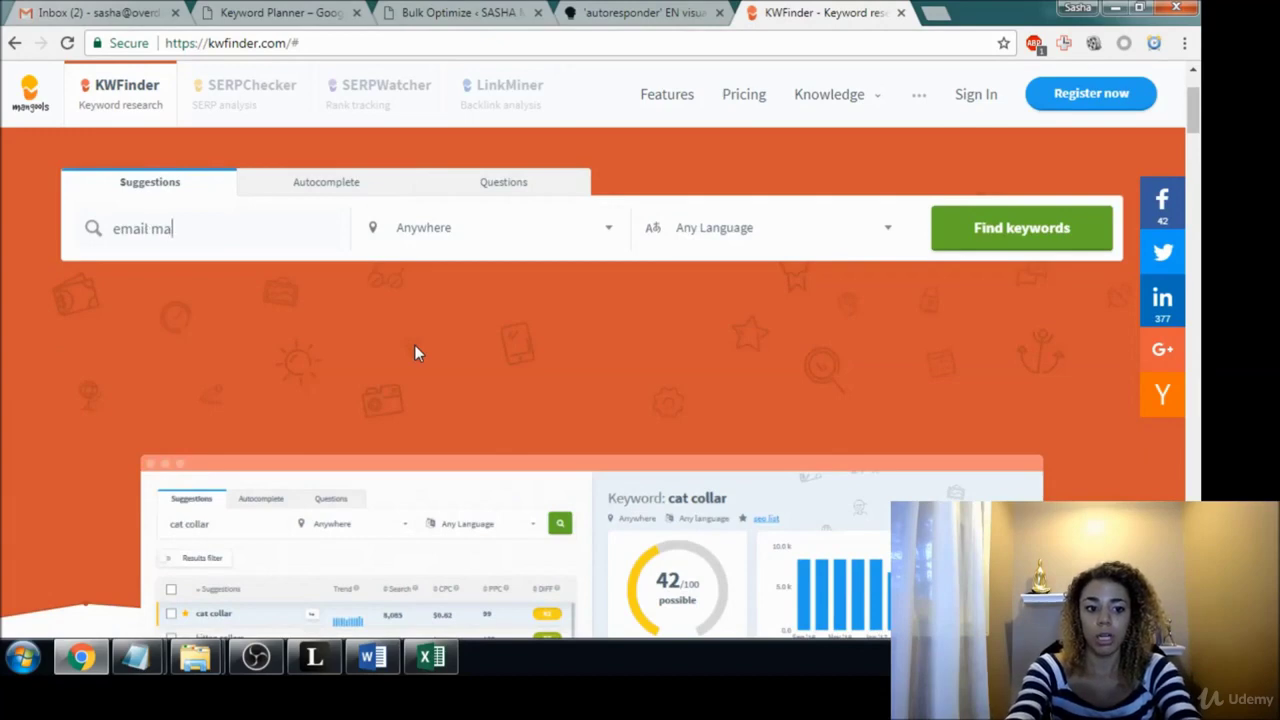
pyautogui.write('rketing')
pyautogui.press('Return')
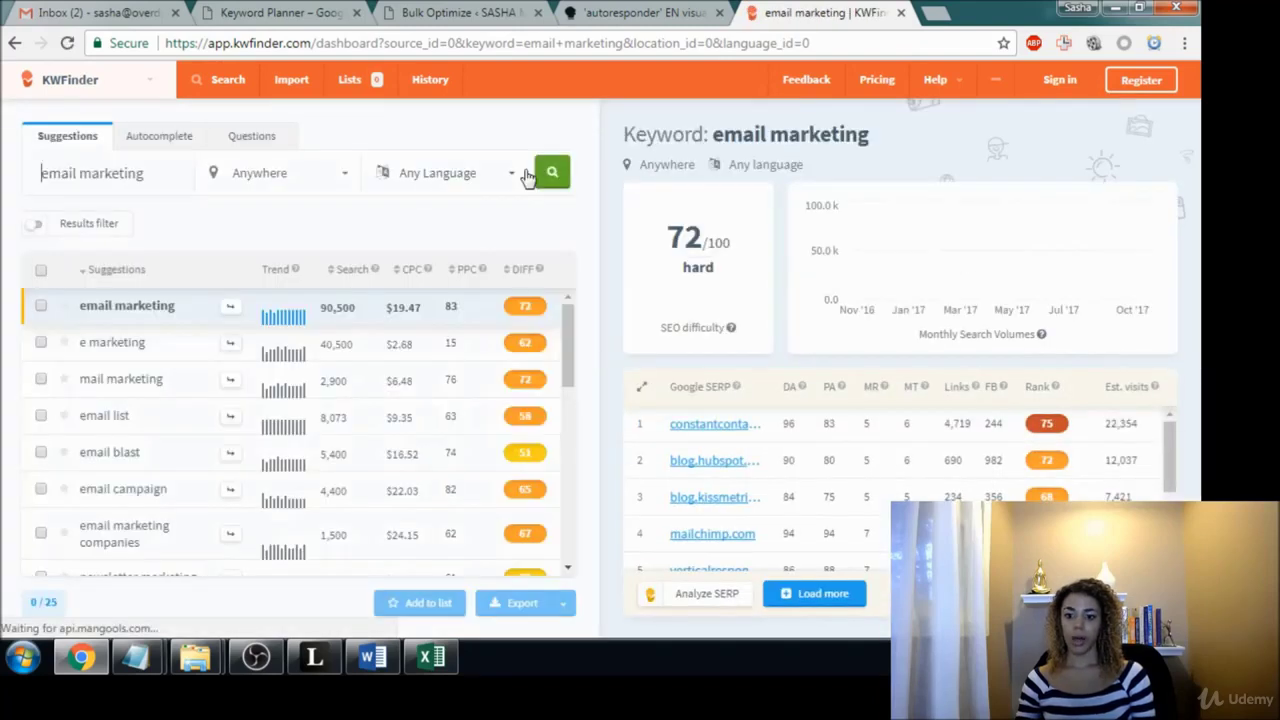
pyautogui.click(350, 176)
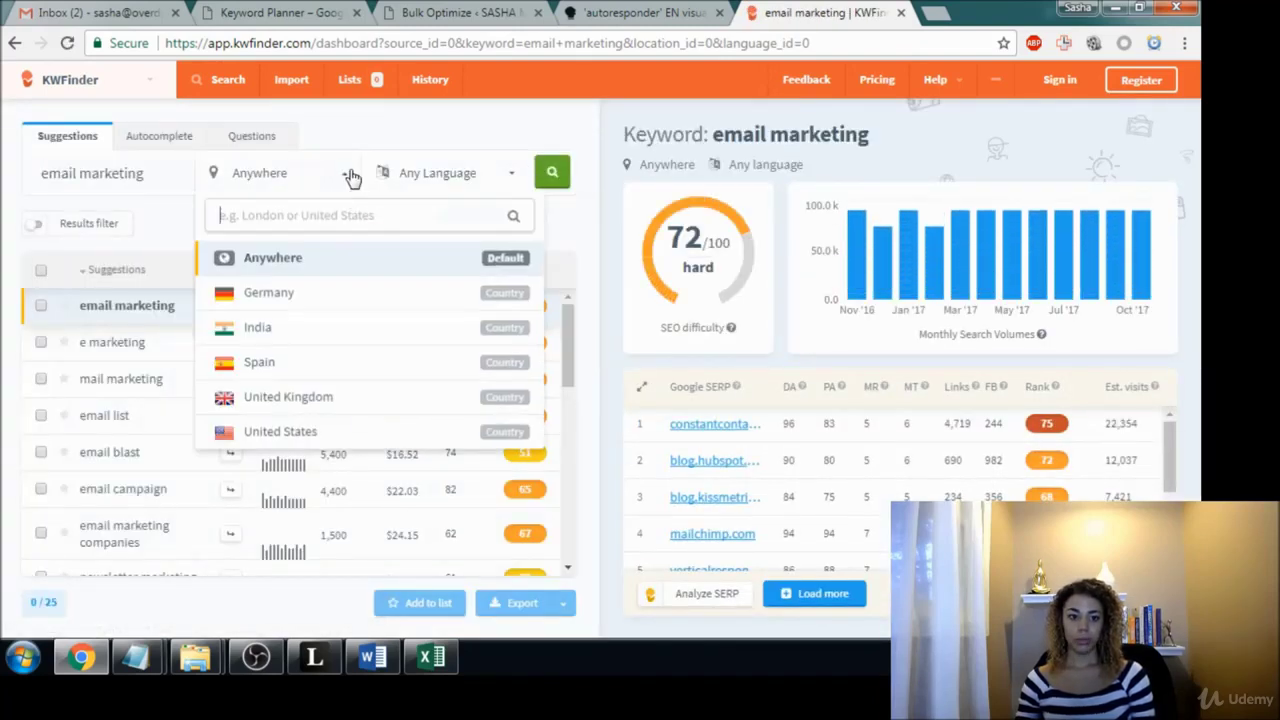
pyautogui.click(305, 432)
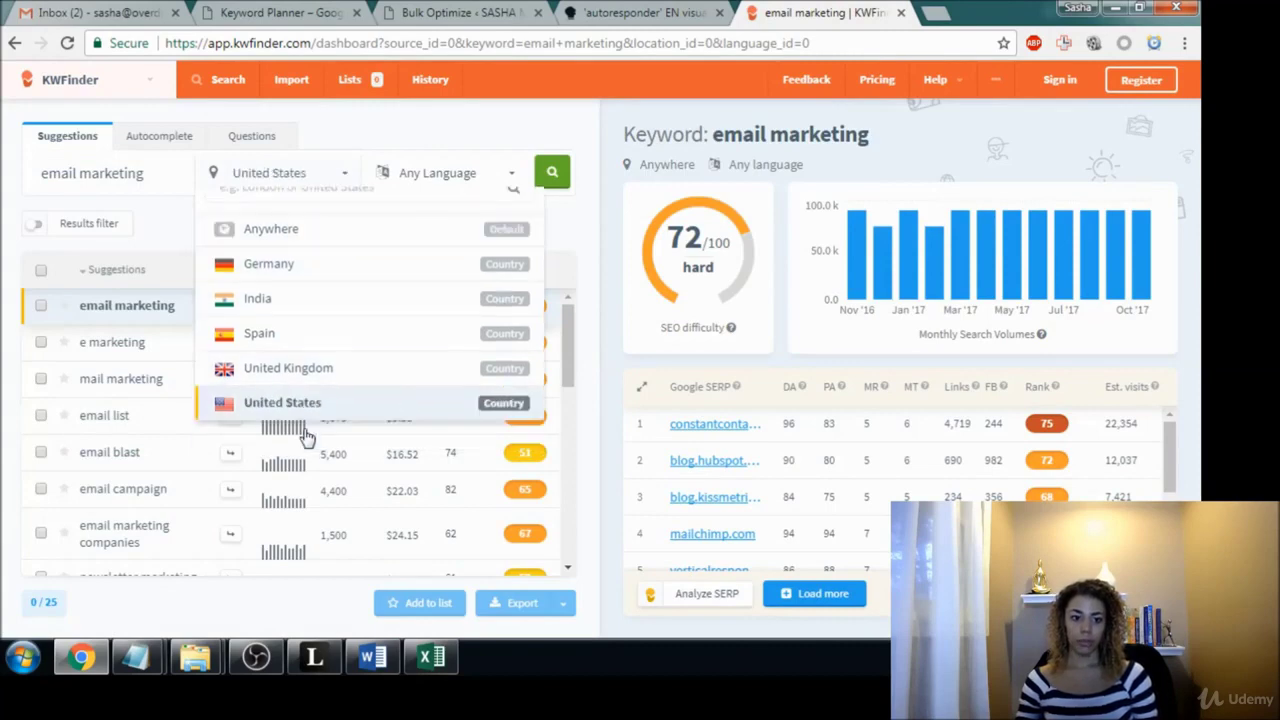
pyautogui.click(560, 172)
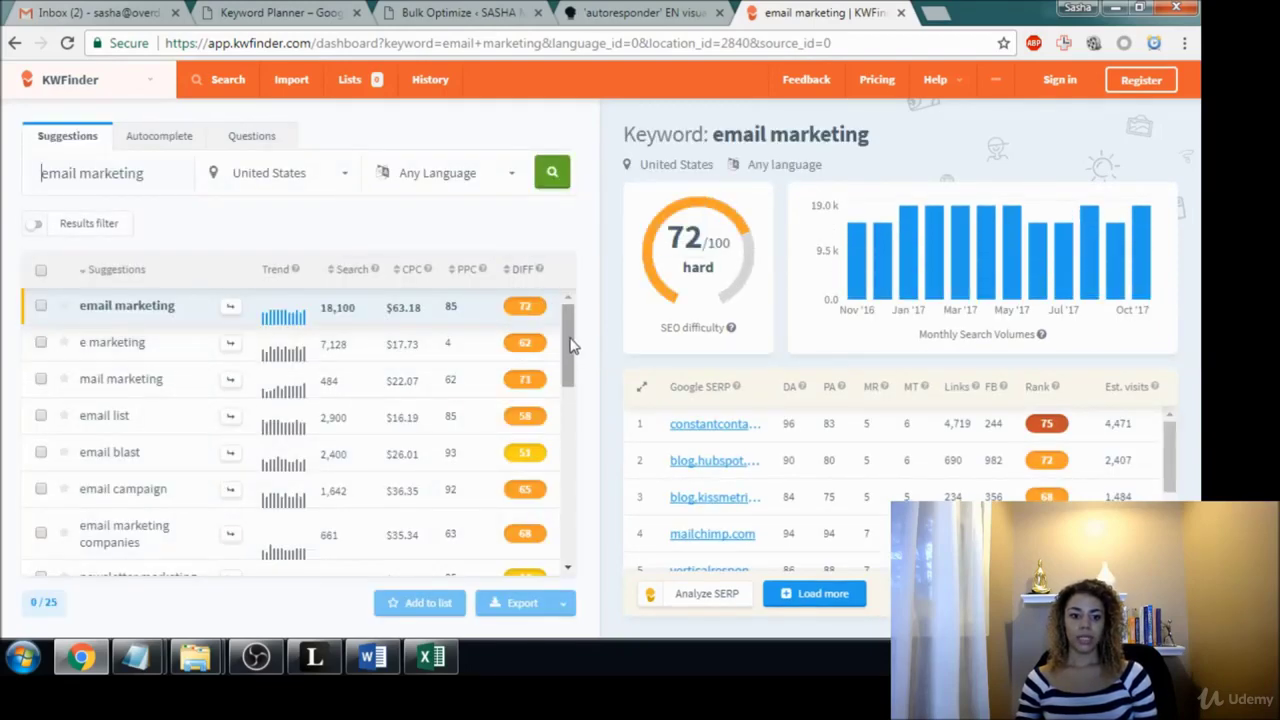
pyautogui.moveTo(571, 343)
pyautogui.mouseDown()
pyautogui.moveTo(571, 405)
pyautogui.moveTo(563, 338)
pyautogui.mouseUp()
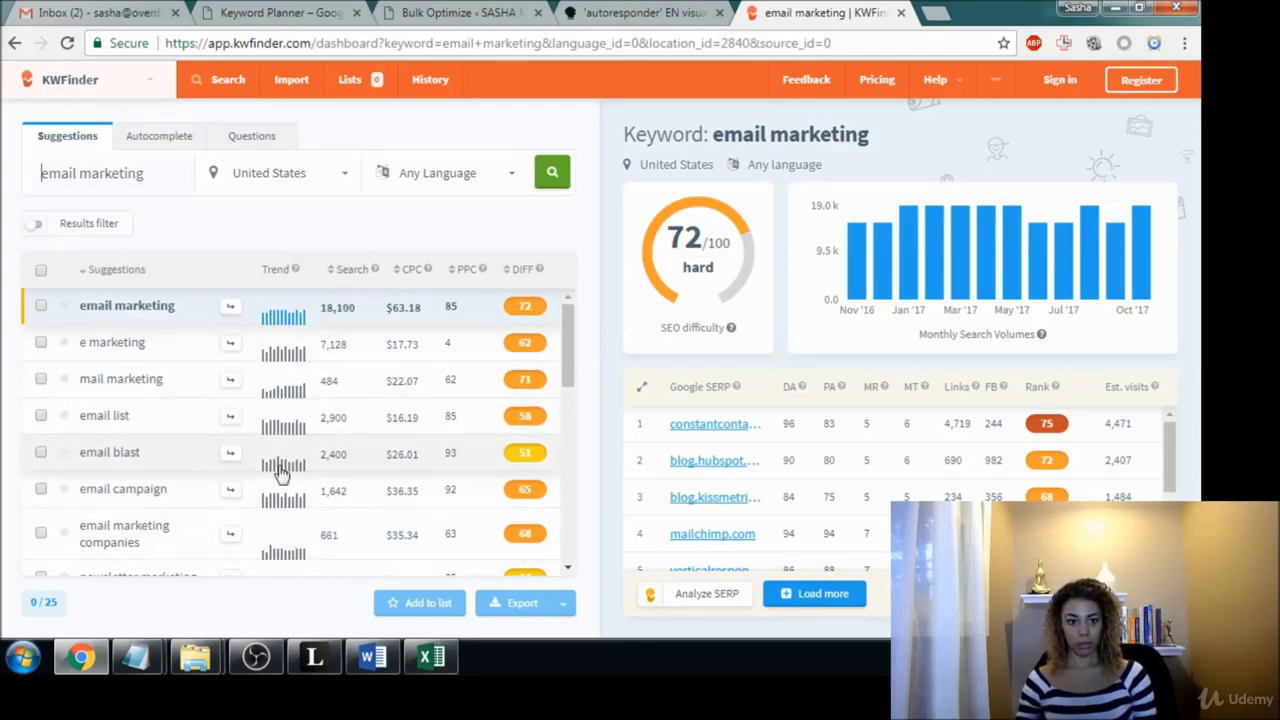
# Sort suggestions by ascending difficulty and scroll to 'buy email list' at 41.
pyautogui.click(522, 270)
pyautogui.click(524, 271)
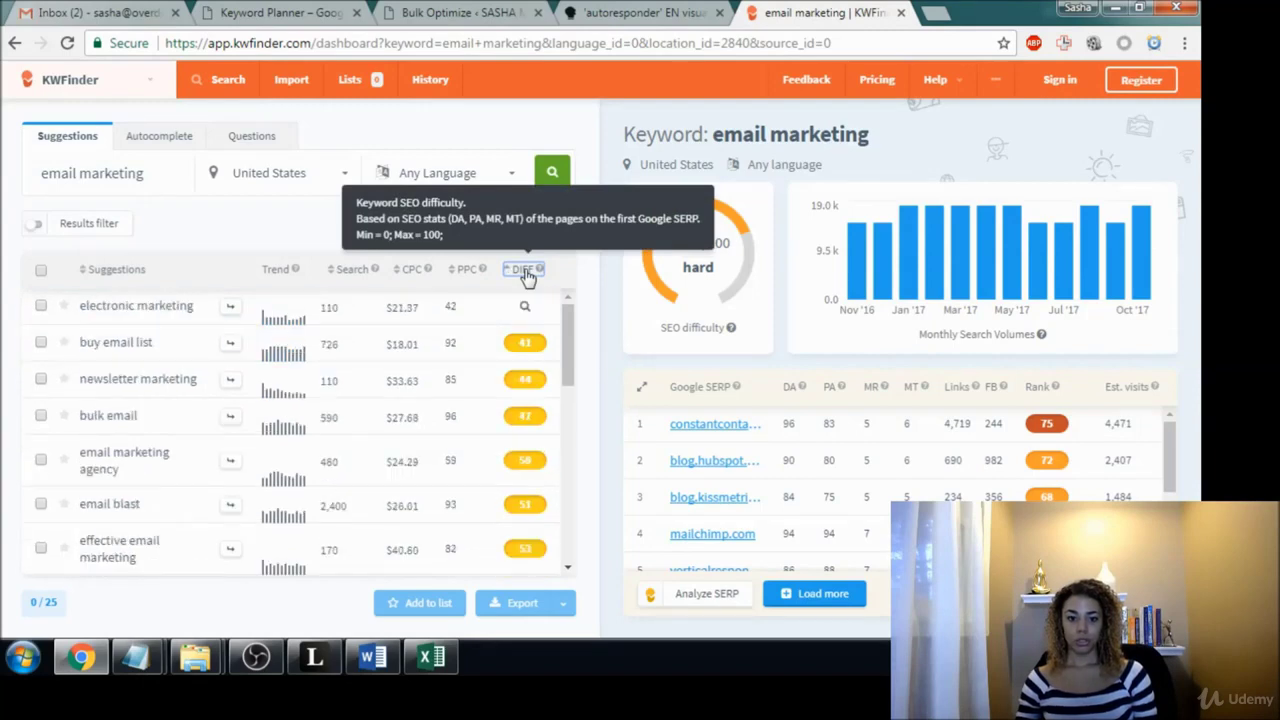
pyautogui.click(578, 350)
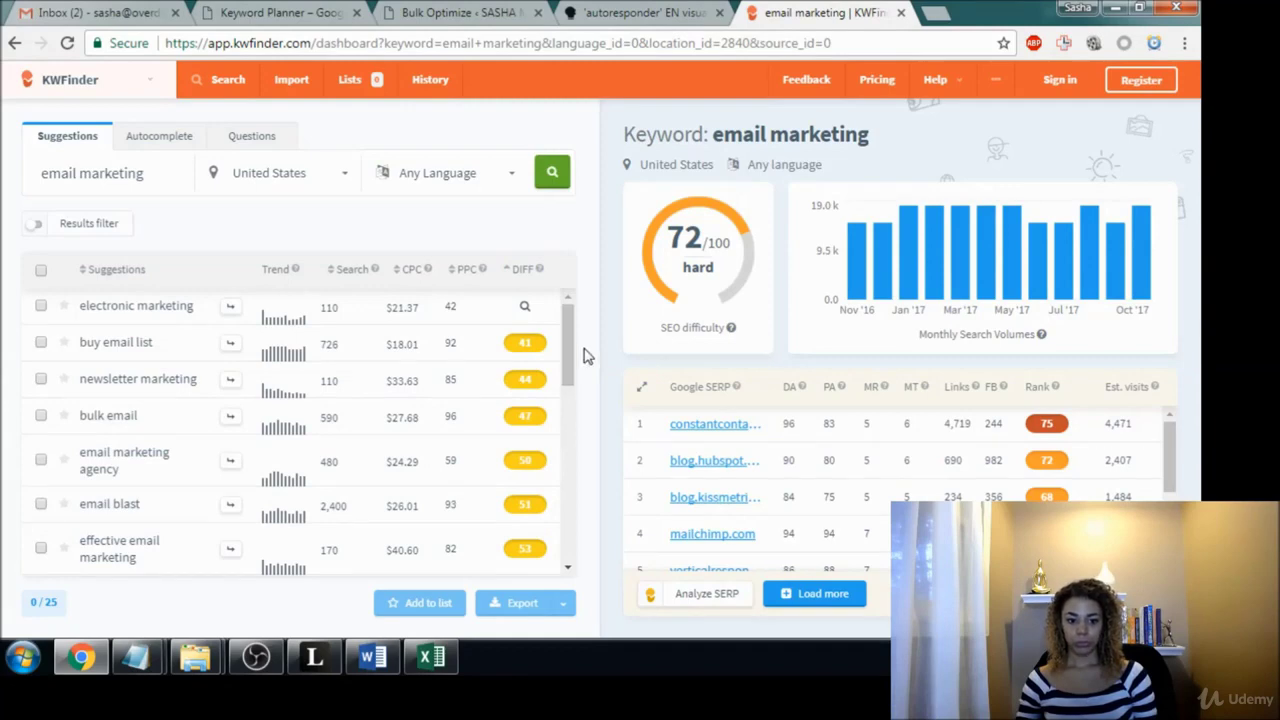
pyautogui.moveTo(566, 359); pyautogui.dragTo(572, 369)
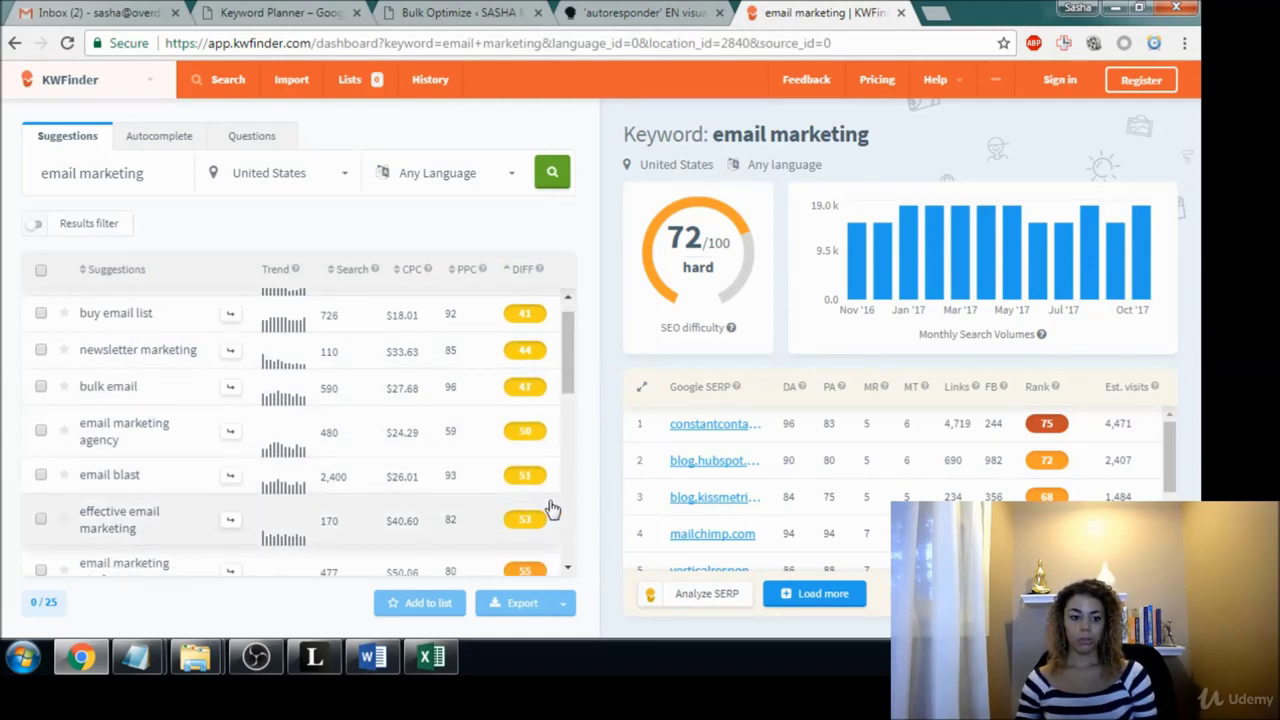
pyautogui.scroll(1, 513, 398)
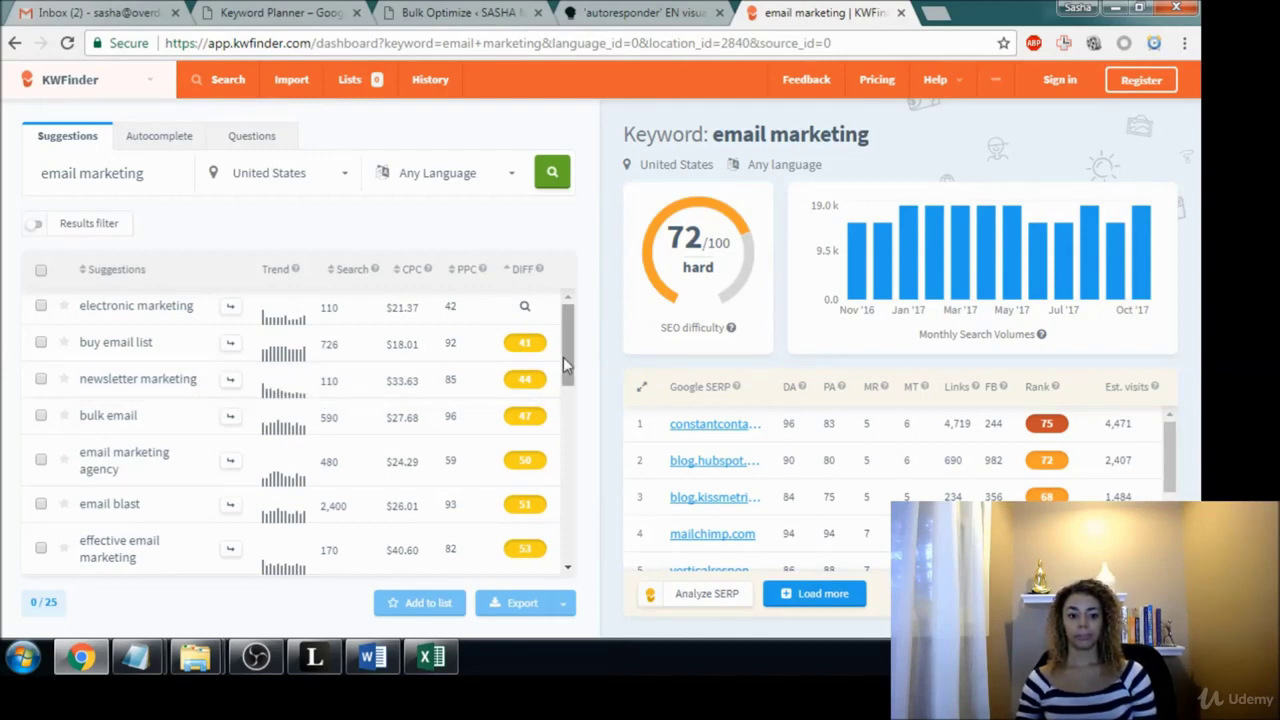
pyautogui.scroll(-2, 563, 357)
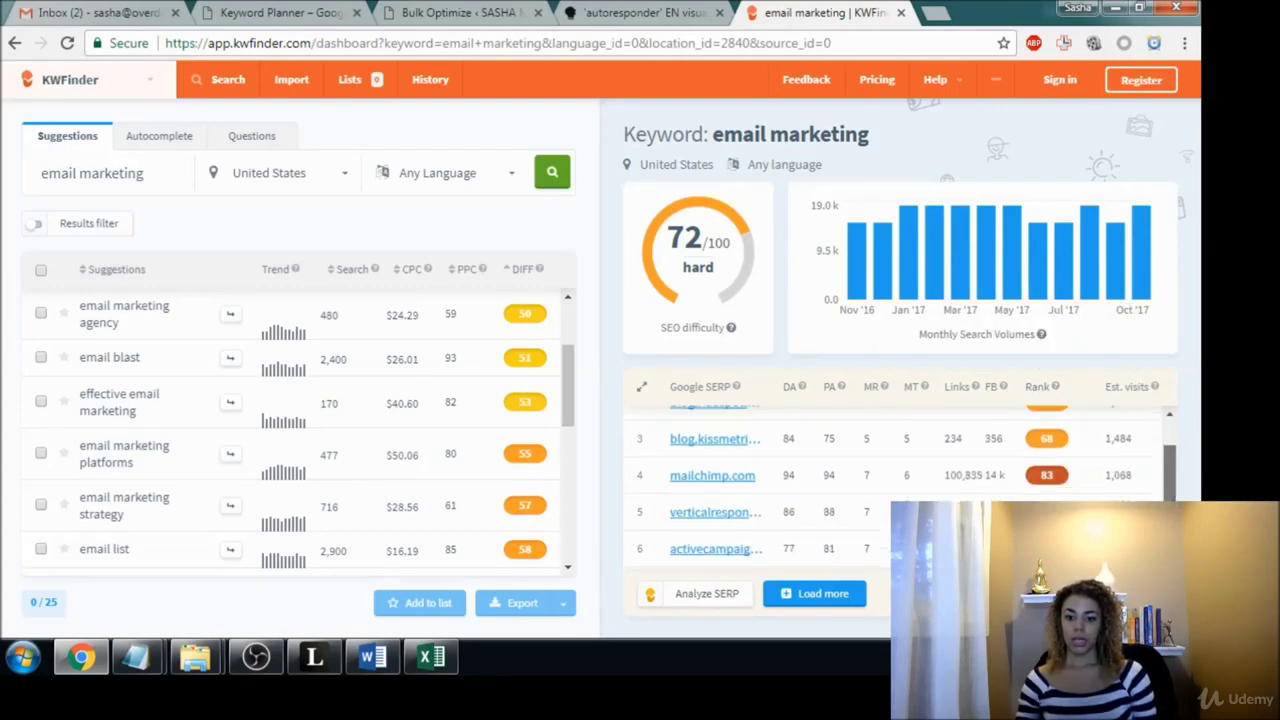
# Inspect the top Google results' estimated visits, such as 4,471 and 2,407.
pyautogui.moveTo(1169, 460)
pyautogui.mouseDown()
pyautogui.moveTo(1169, 530)
pyautogui.moveTo(1174, 455)
pyautogui.mouseUp()
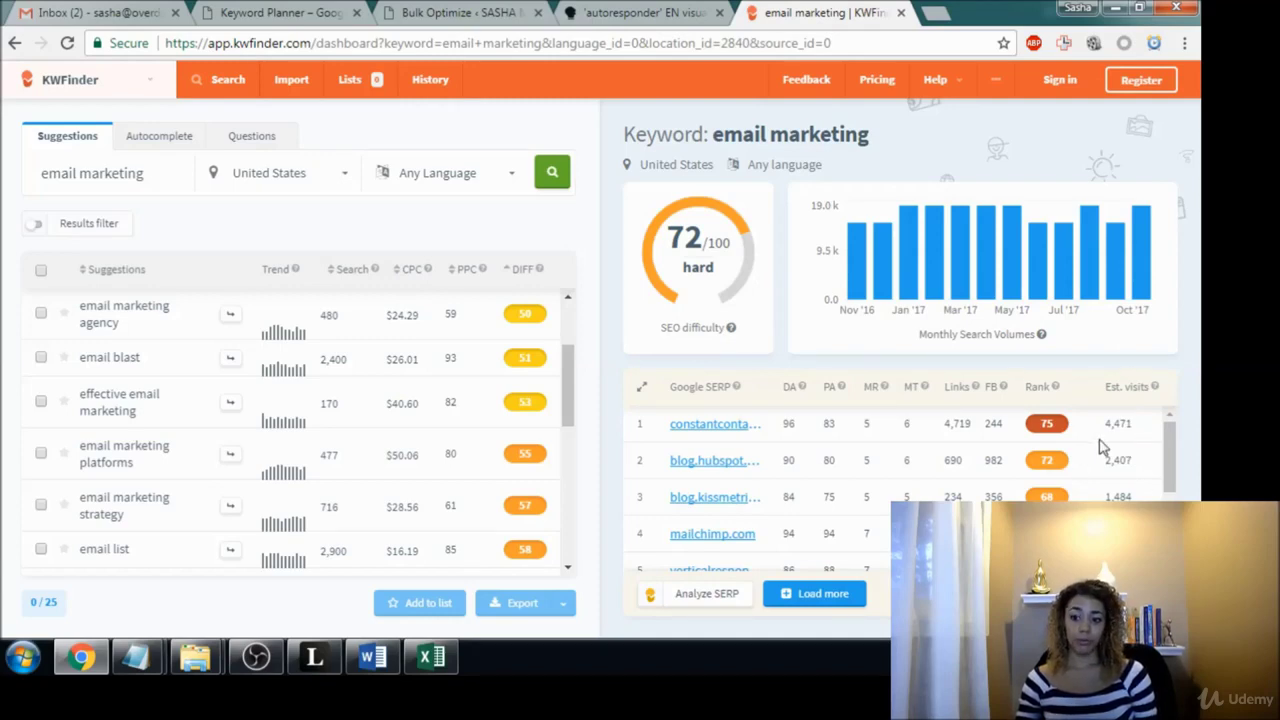
pyautogui.moveTo(1136, 424); pyautogui.dragTo(1104, 426)
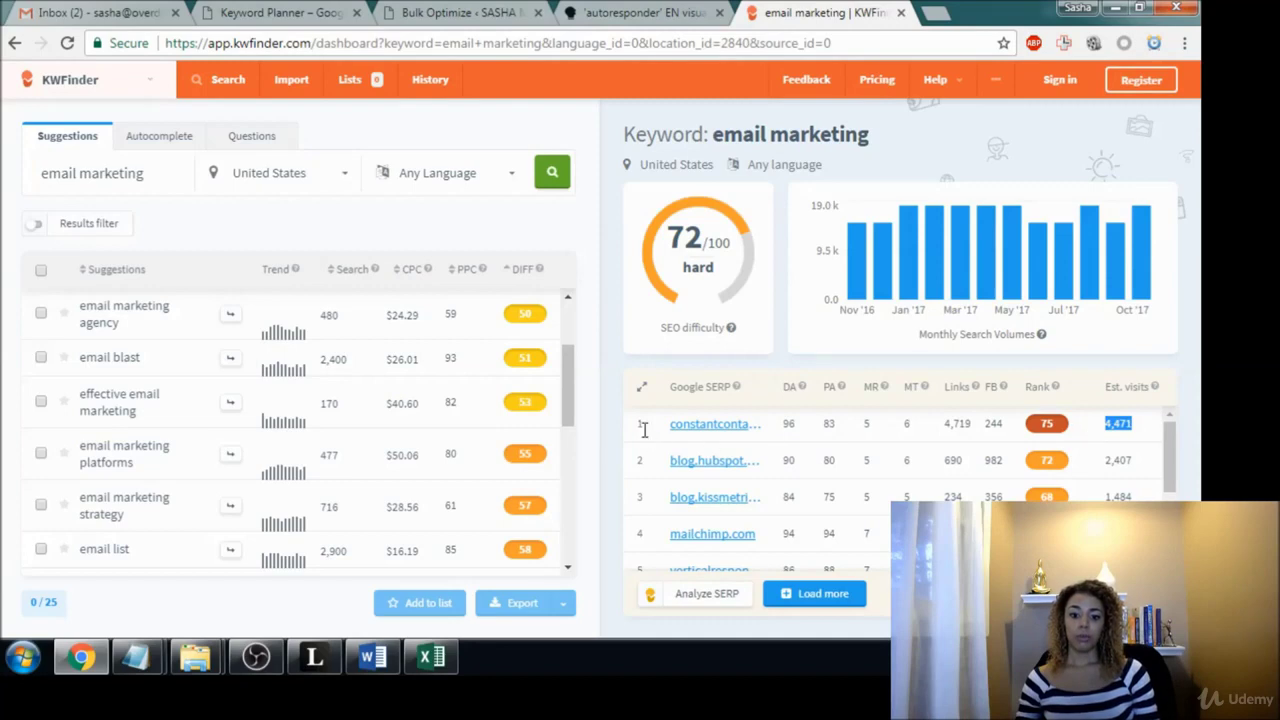
pyautogui.click(1148, 428)
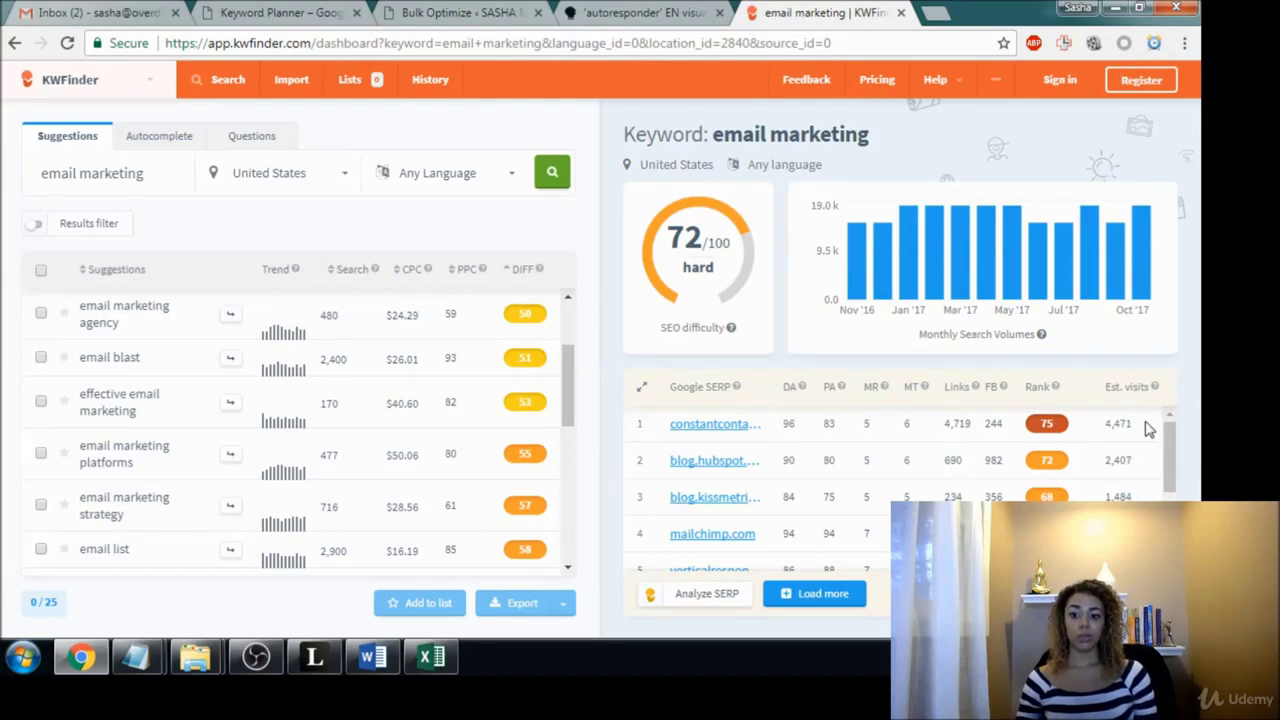
pyautogui.moveTo(1141, 426); pyautogui.dragTo(1107, 425)
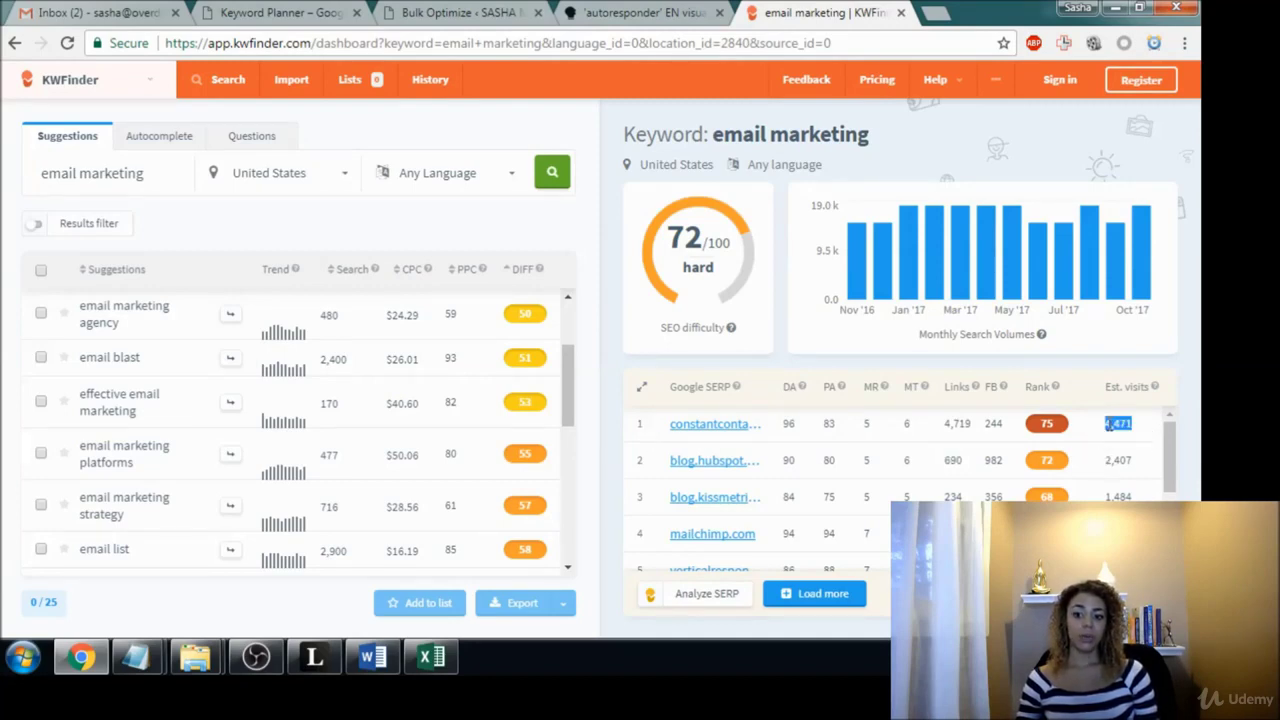
pyautogui.click(1150, 430)
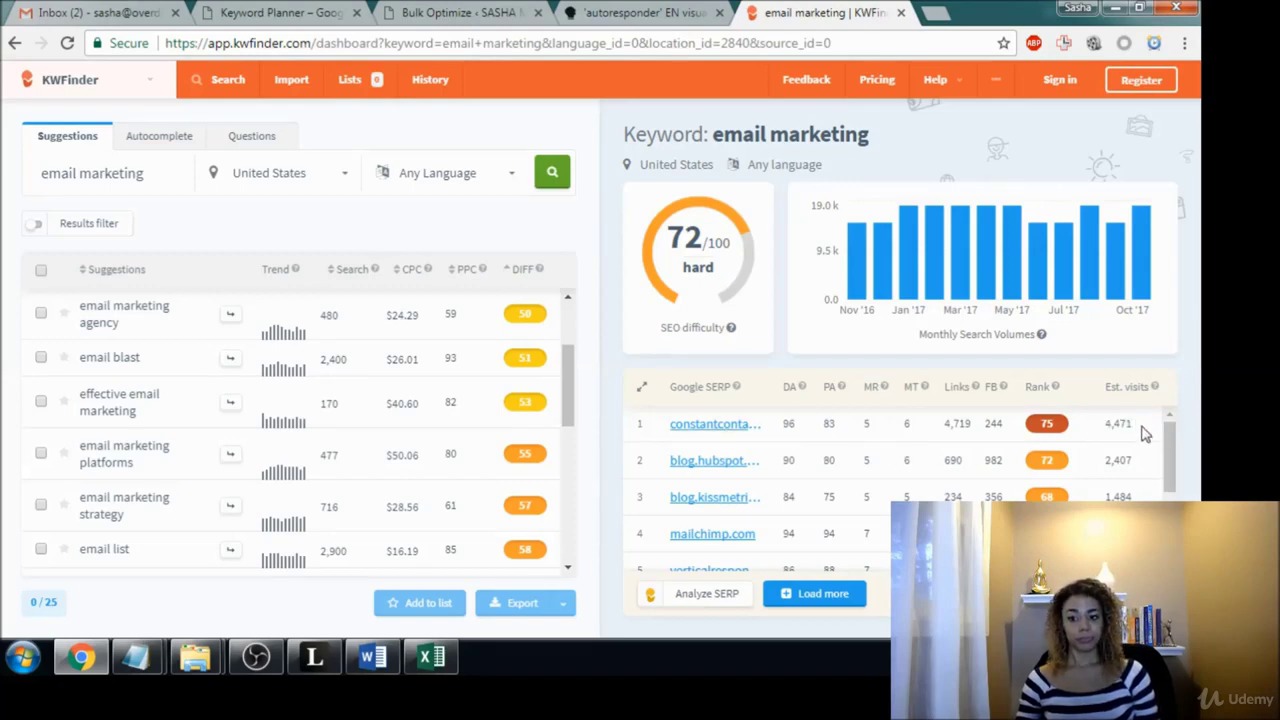
pyautogui.moveTo(1141, 426); pyautogui.dragTo(1109, 426)
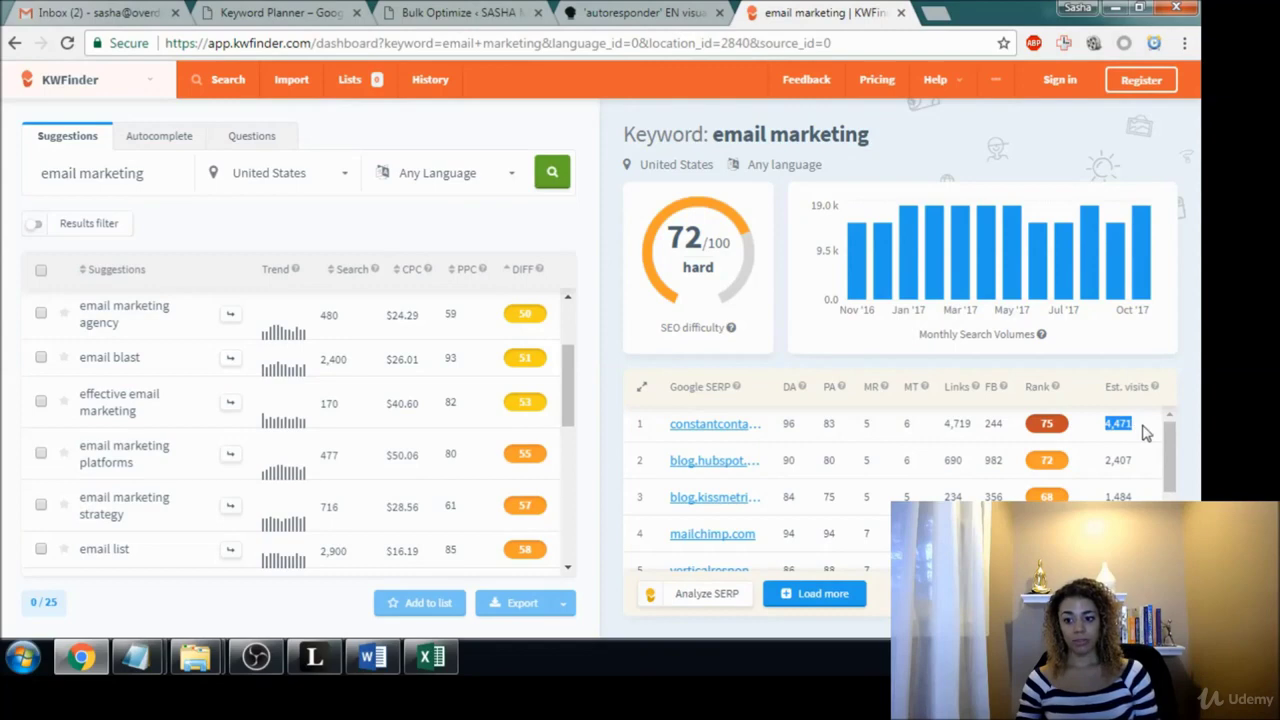
pyautogui.click(1142, 426)
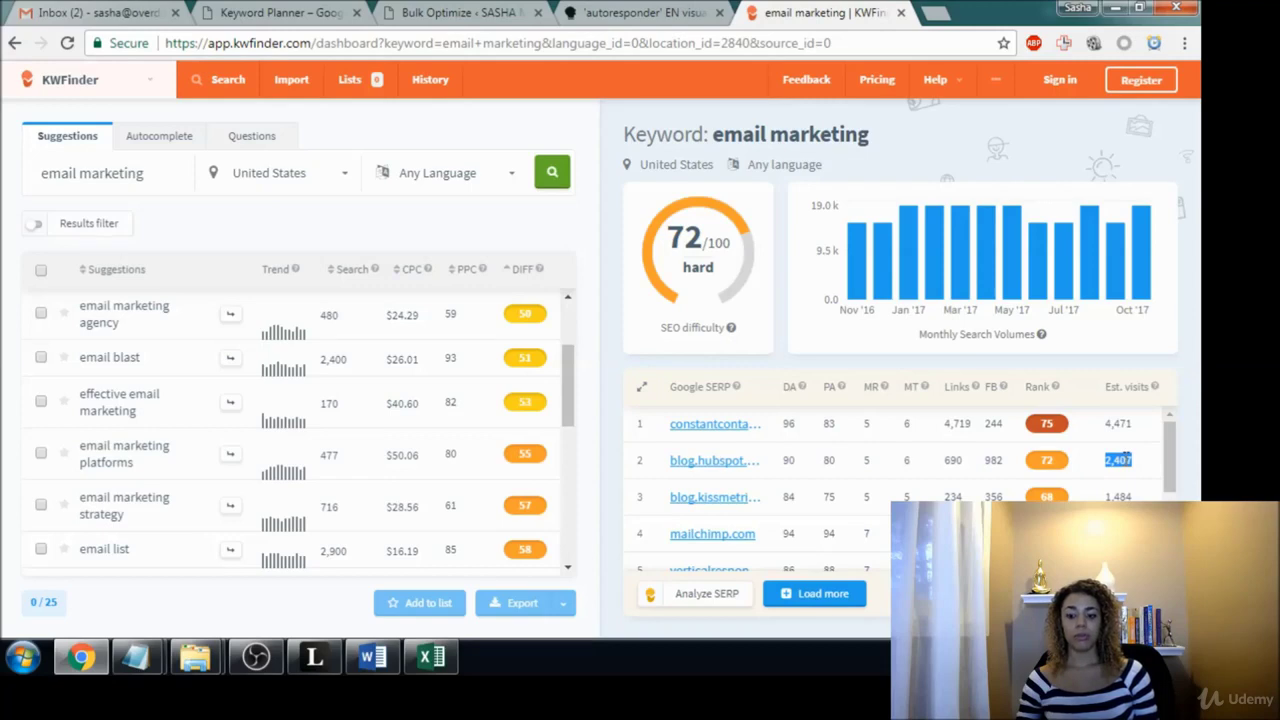
pyautogui.click(1146, 444)
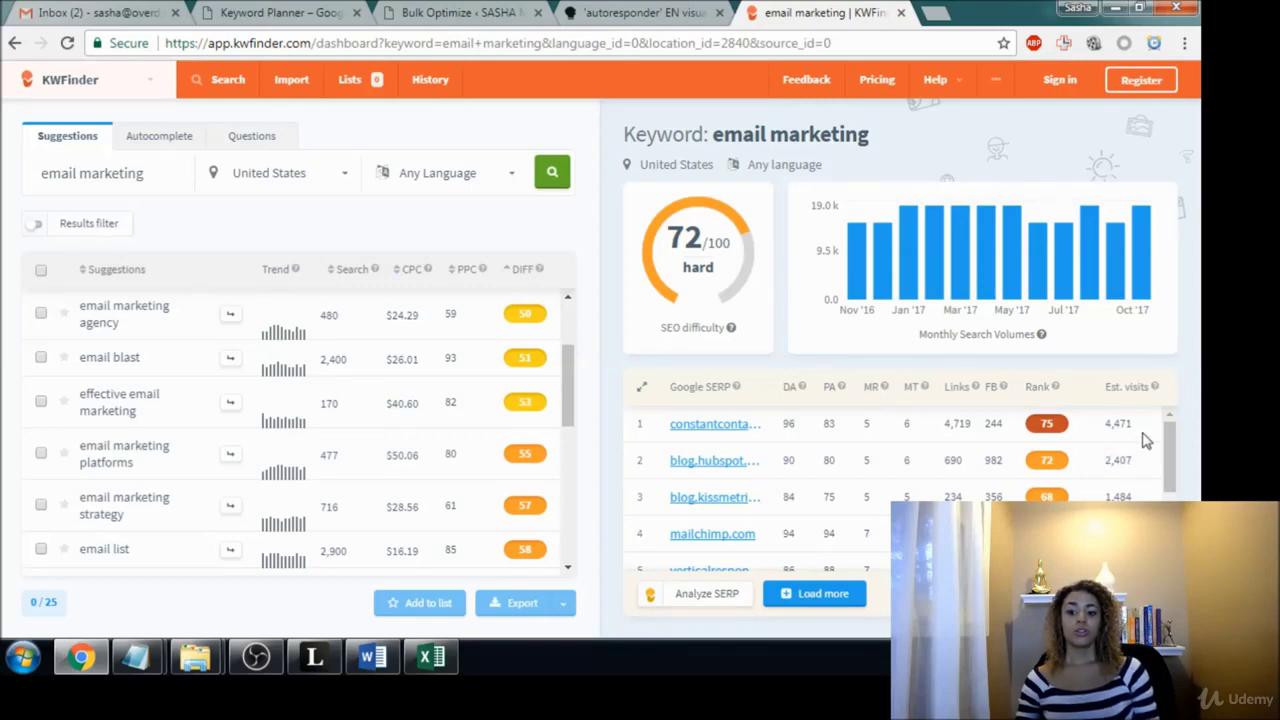
pyautogui.moveTo(1173, 449)
pyautogui.mouseDown()
pyautogui.moveTo(1172, 492)
pyautogui.moveTo(1168, 416)
pyautogui.mouseUp()
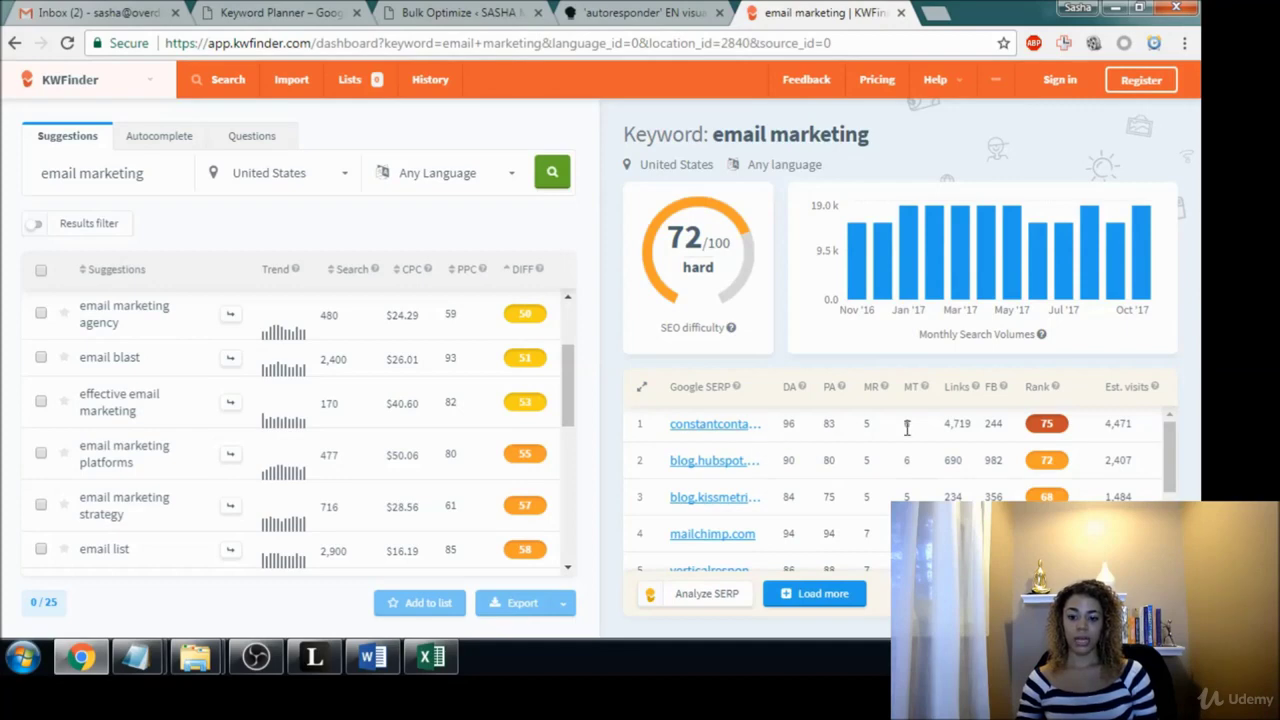
# Scroll the SERP down to SendGrid and GoDaddy, then return suggestions to the top.
pyautogui.scroll(-3, 1170, 440)
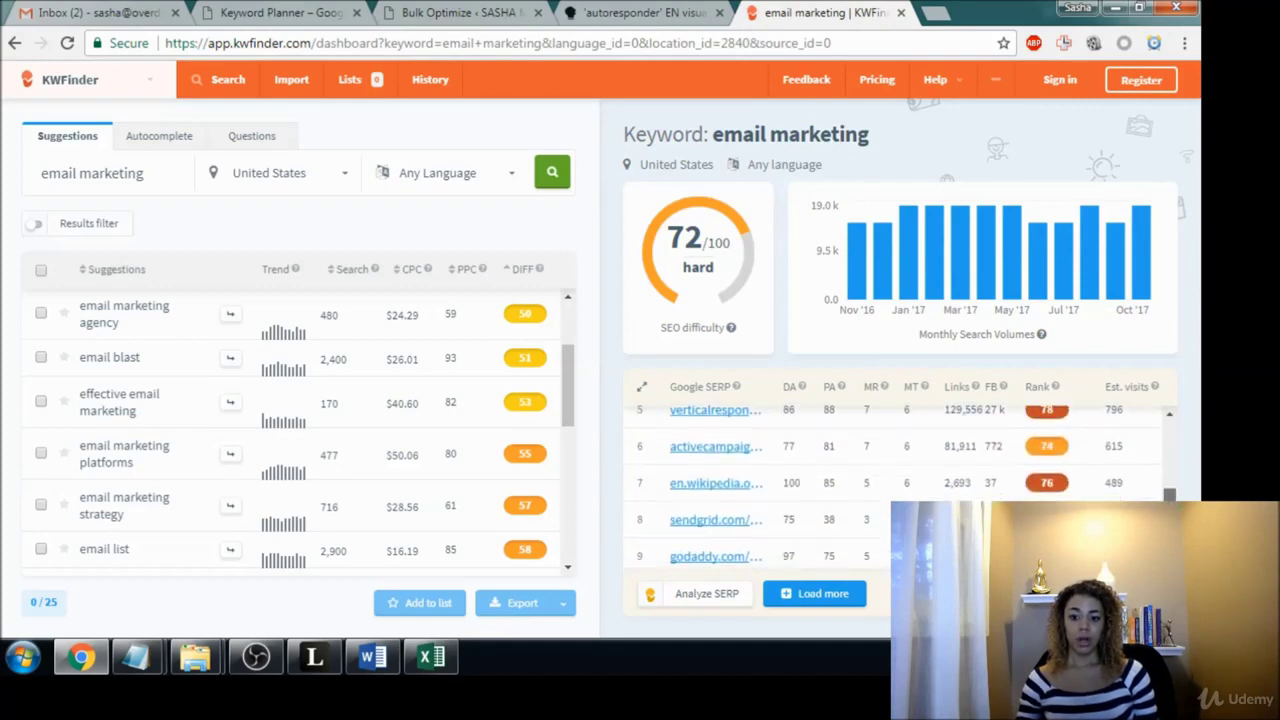
pyautogui.scroll(3, 1145, 470)
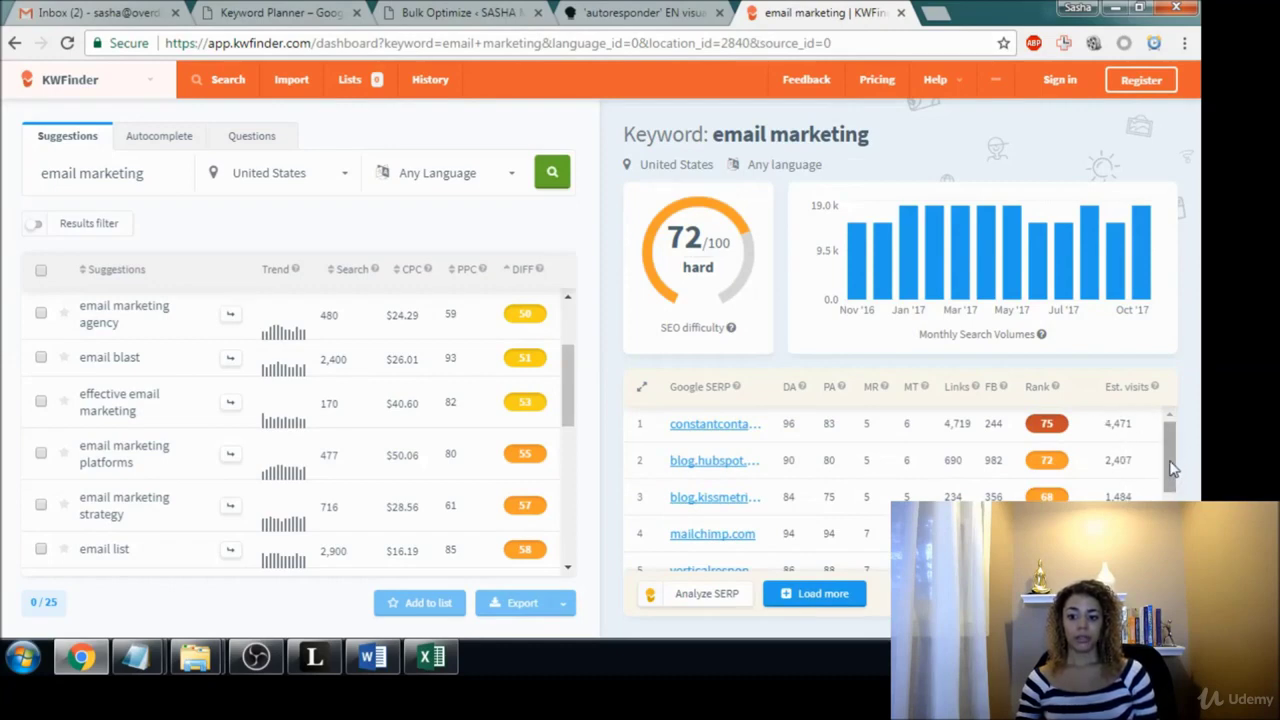
pyautogui.scroll(-3, 1180, 478)
pyautogui.scroll(3, 1170, 470)
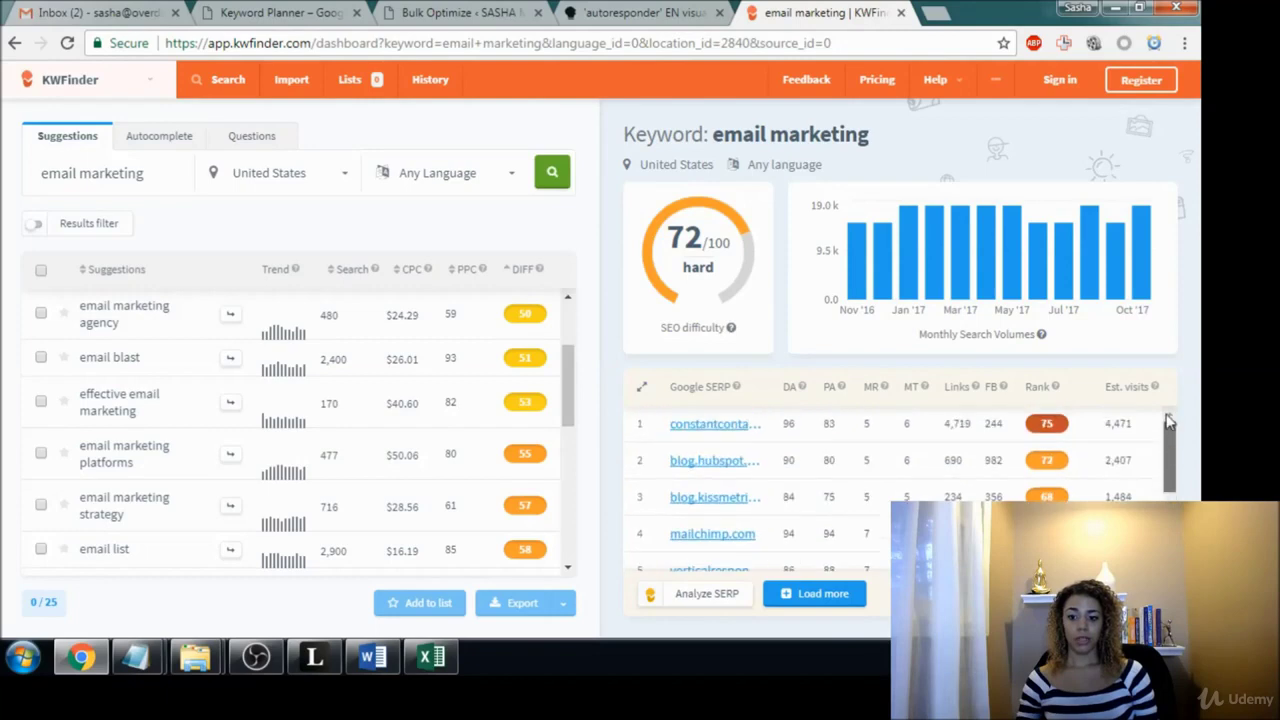
pyautogui.scroll(1, 575, 388)
pyautogui.moveTo(575, 388); pyautogui.dragTo(571, 309)
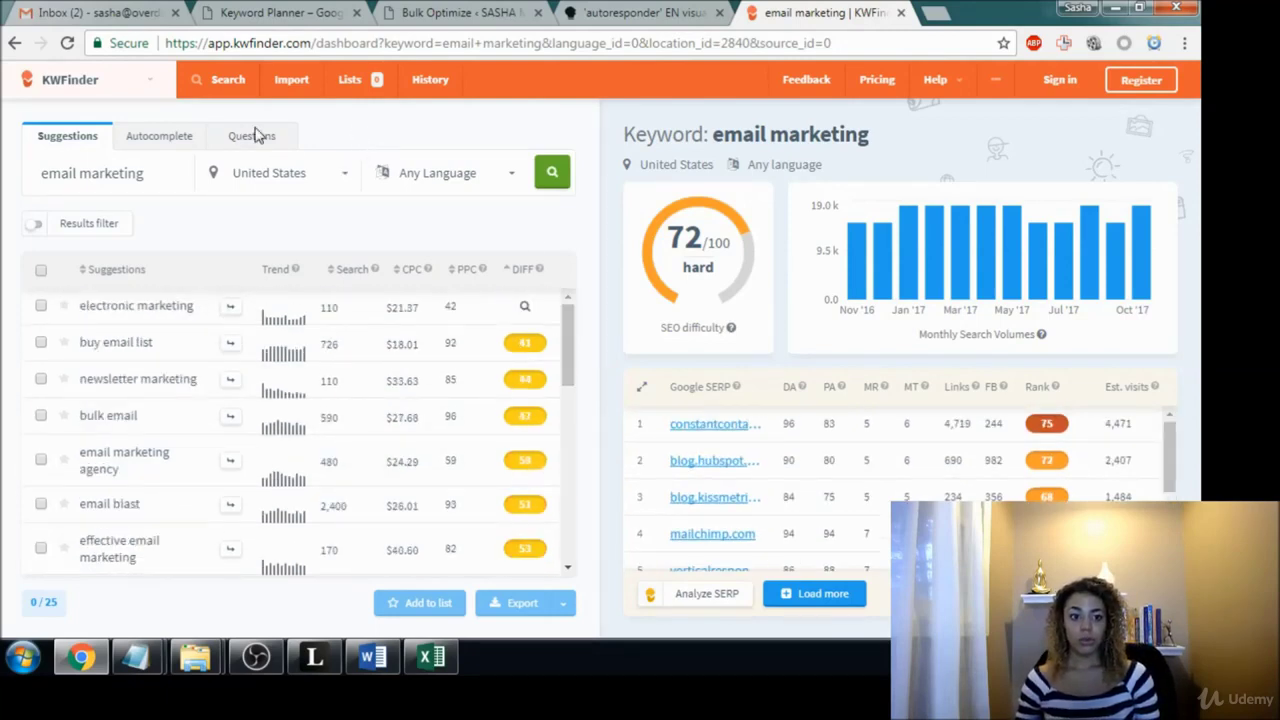
pyautogui.click(155, 145)
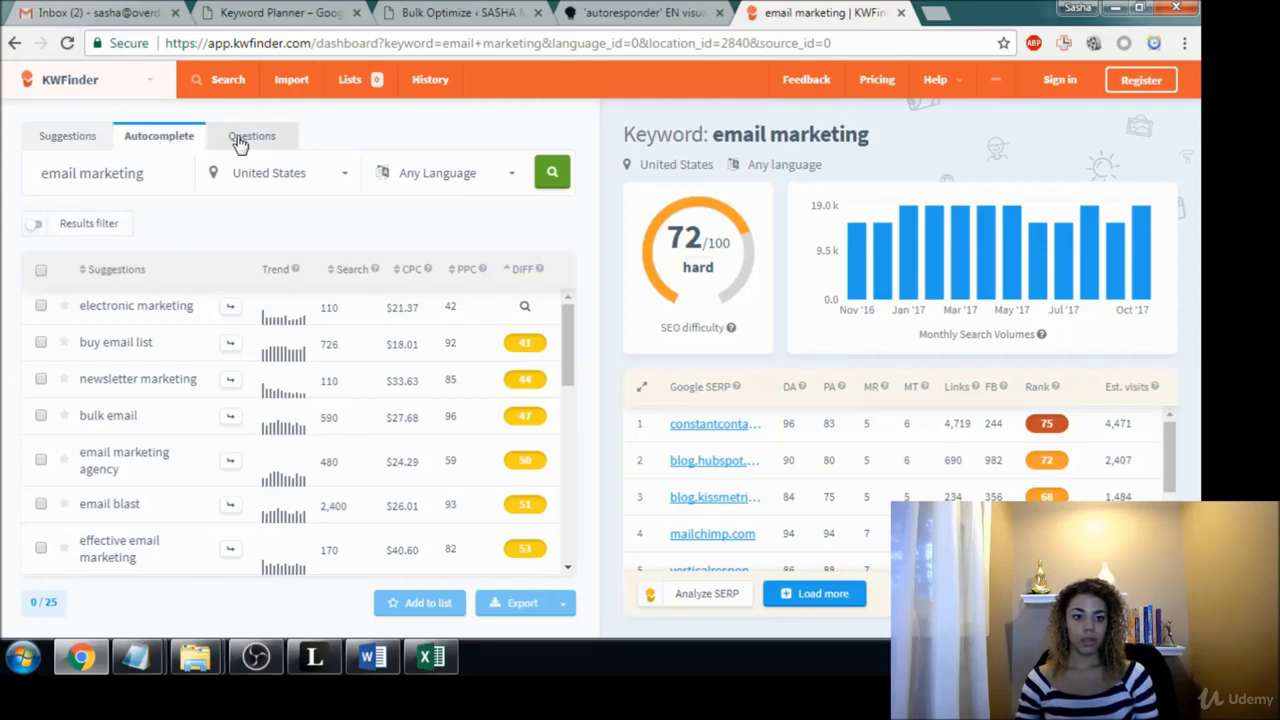
pyautogui.click(72, 145)
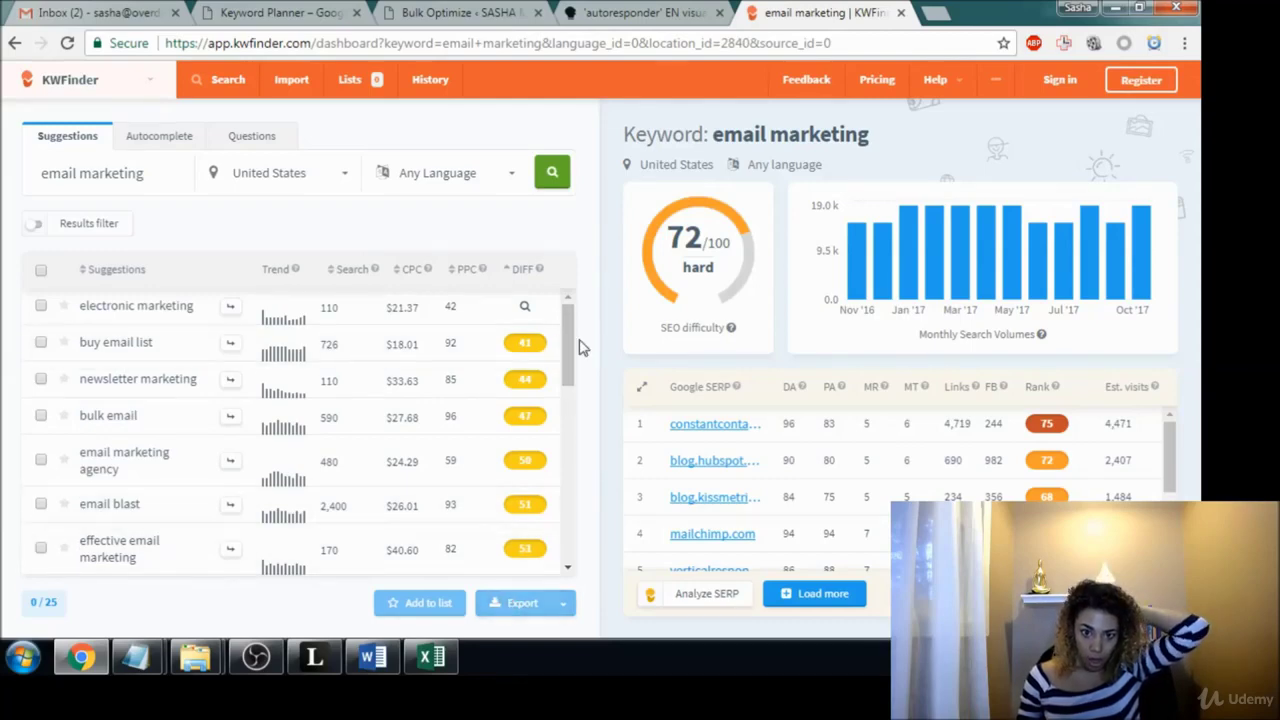
pyautogui.moveTo(567, 347); pyautogui.dragTo(578, 572)
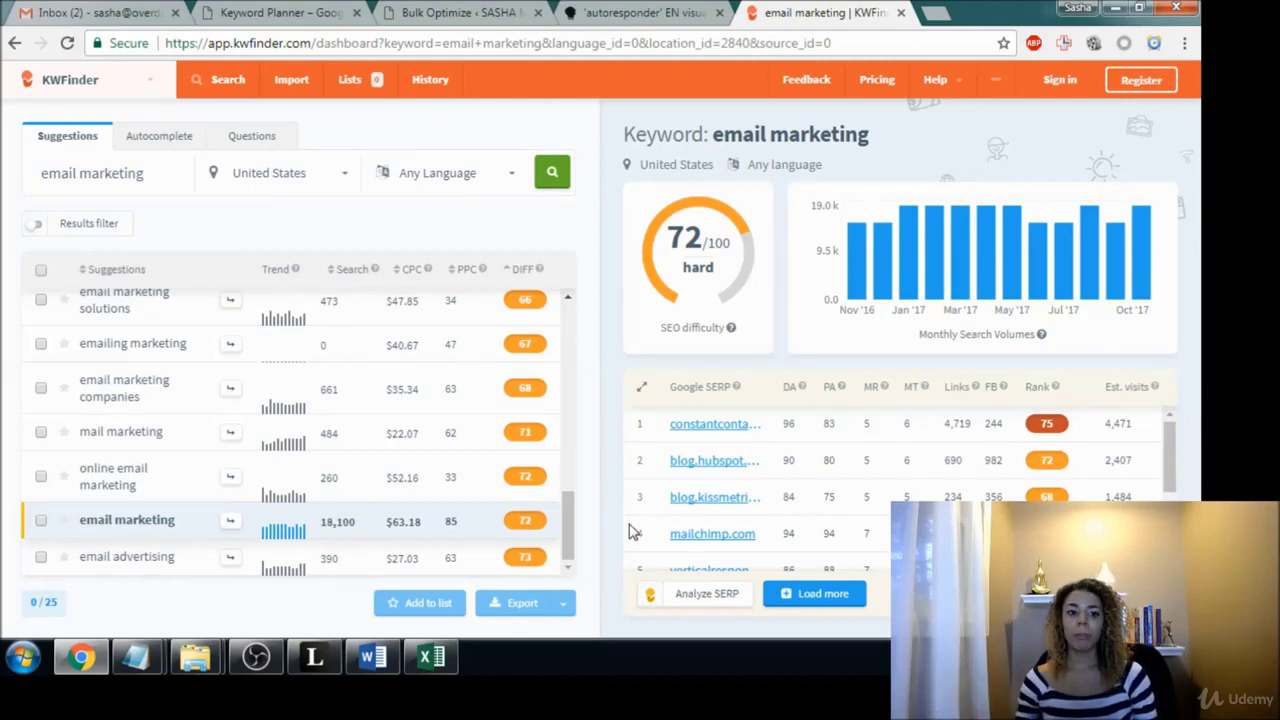
pyautogui.moveTo(568, 527); pyautogui.dragTo(568, 337)
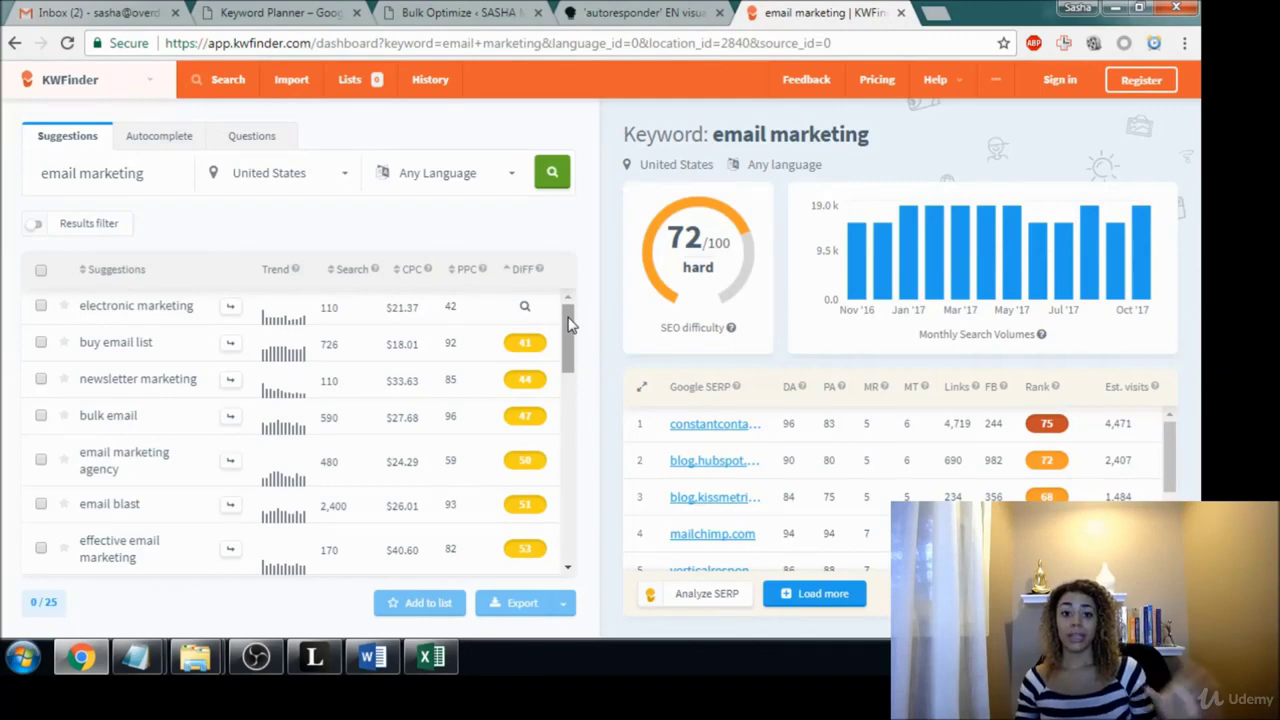
pyautogui.moveTo(568, 323); pyautogui.dragTo(568, 550)
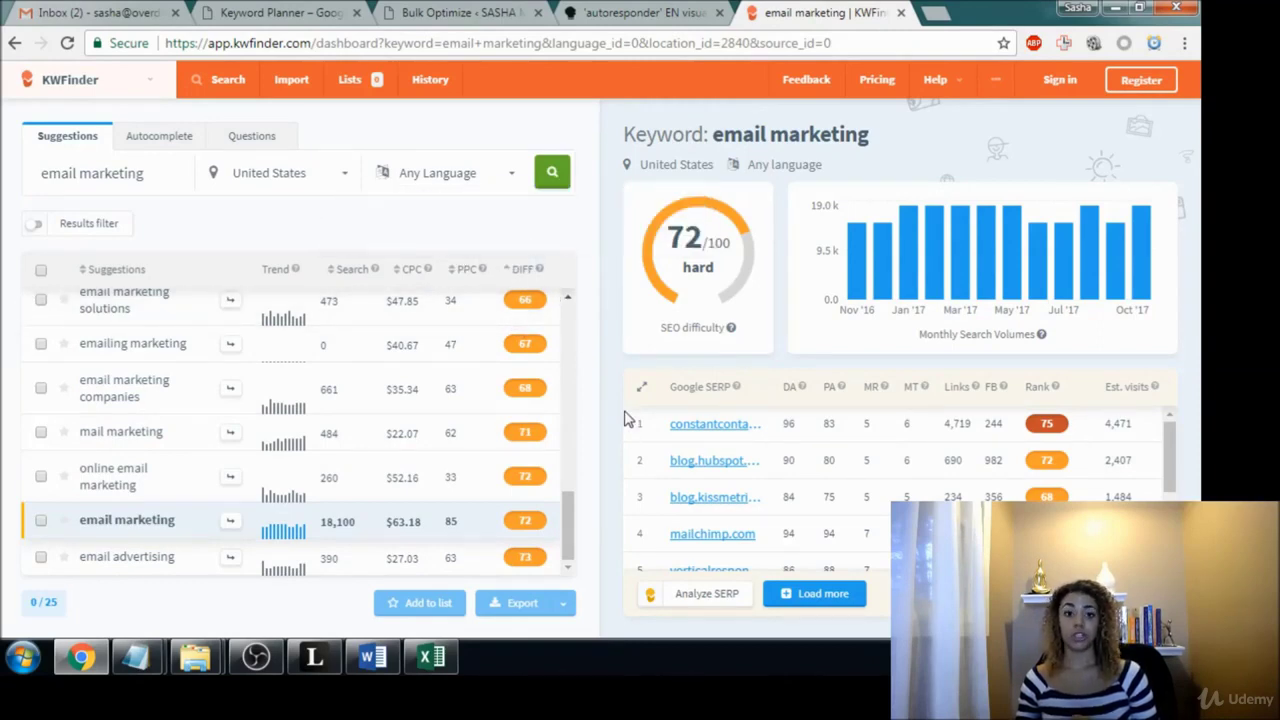
pyautogui.moveTo(578, 512); pyautogui.dragTo(575, 265)
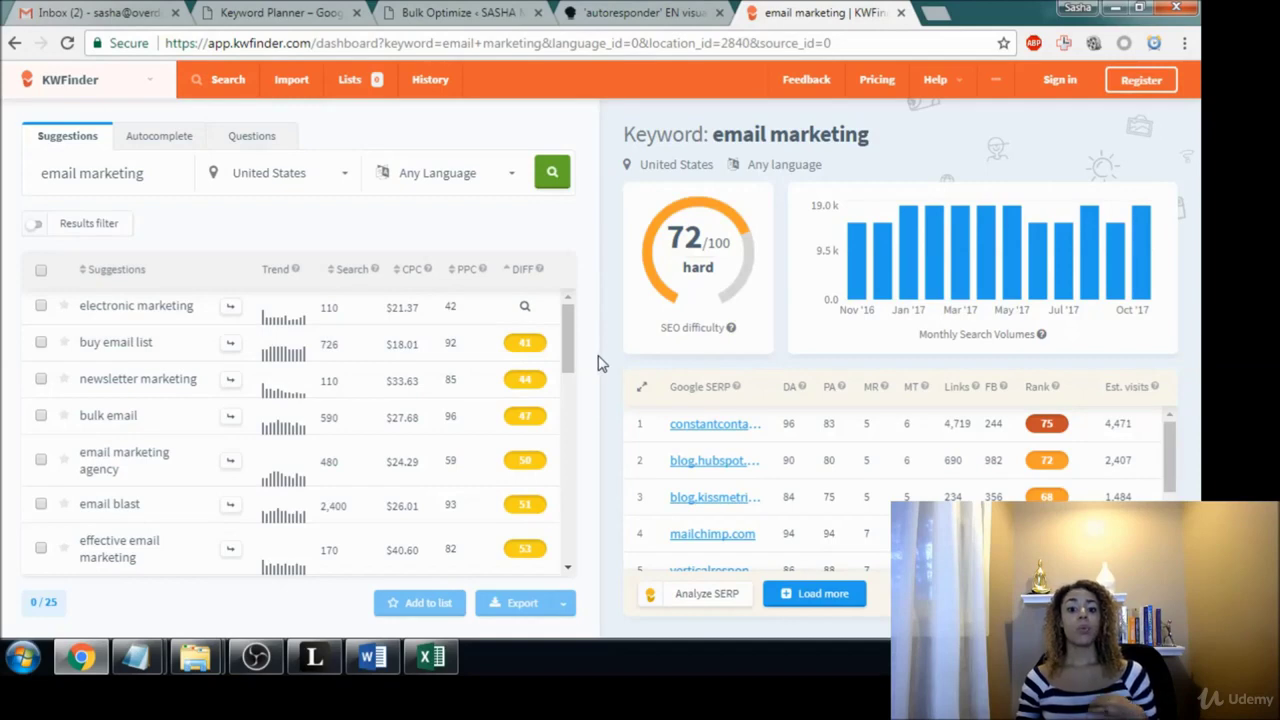
pyautogui.click(26, 656)
# Launch Remote Desktop Connection via a 'remote' search and connect to the saved computer.
pyautogui.write('remote')
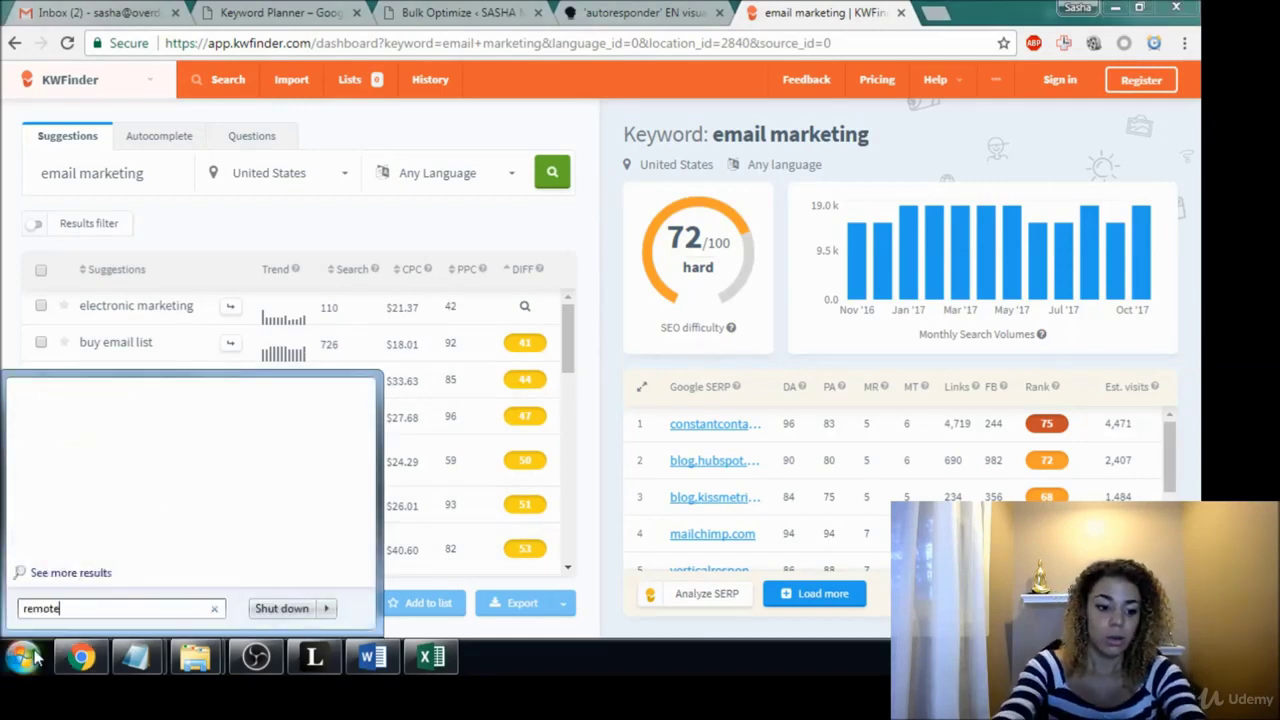
pyautogui.click(88, 423)
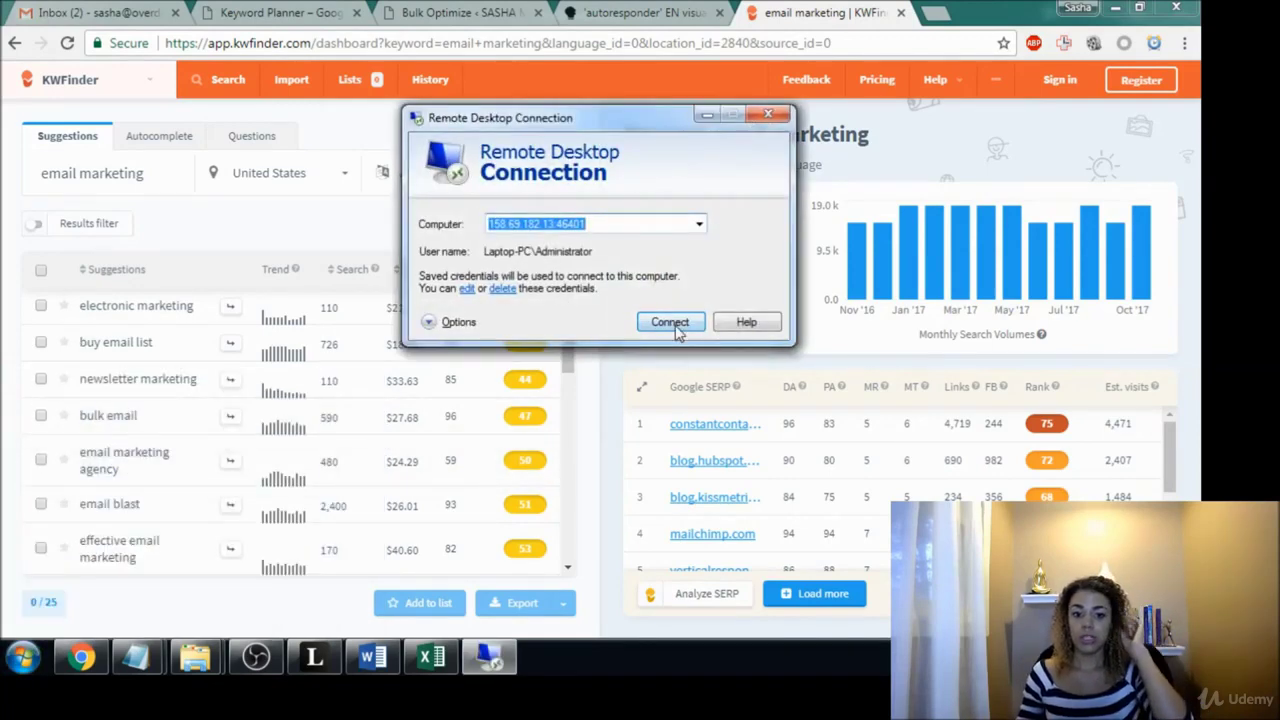
pyautogui.click(674, 324)
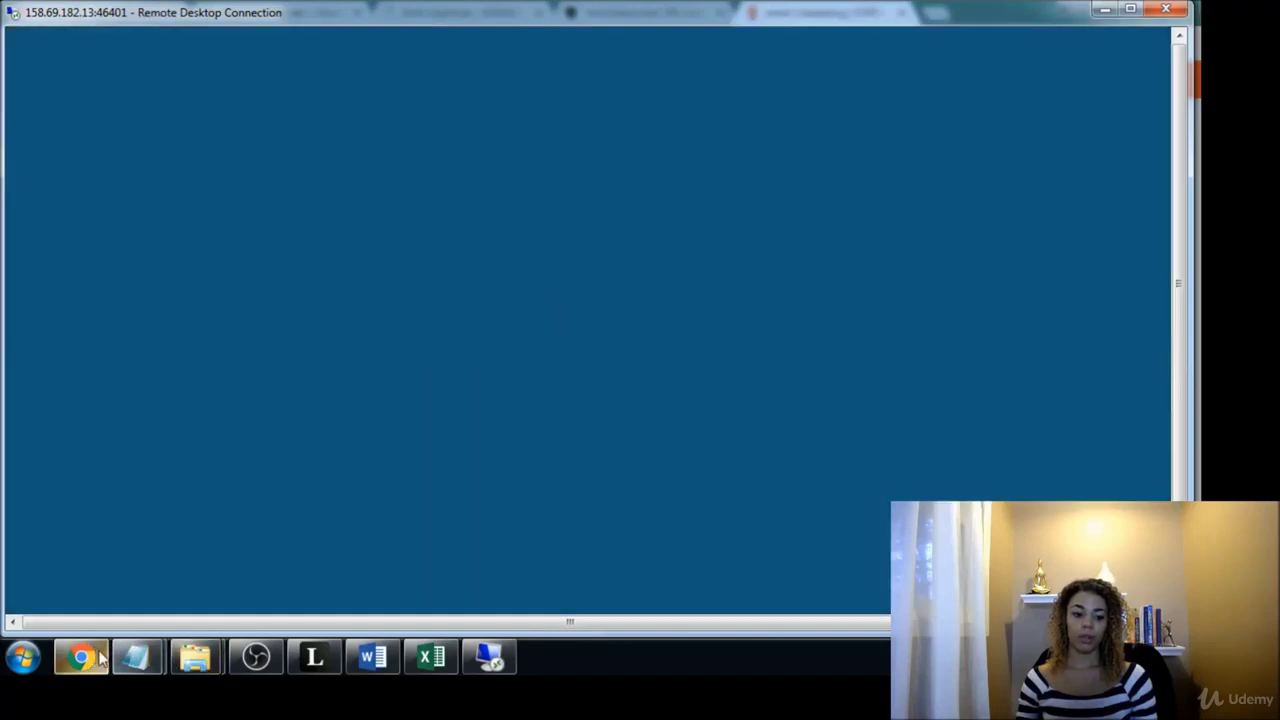
# Calculate Long Tail Pro competitiveness for 'buy email list' (40) and 'newsletter marketing' versus KWFinder's 50/100.
pyautogui.click(120, 557)
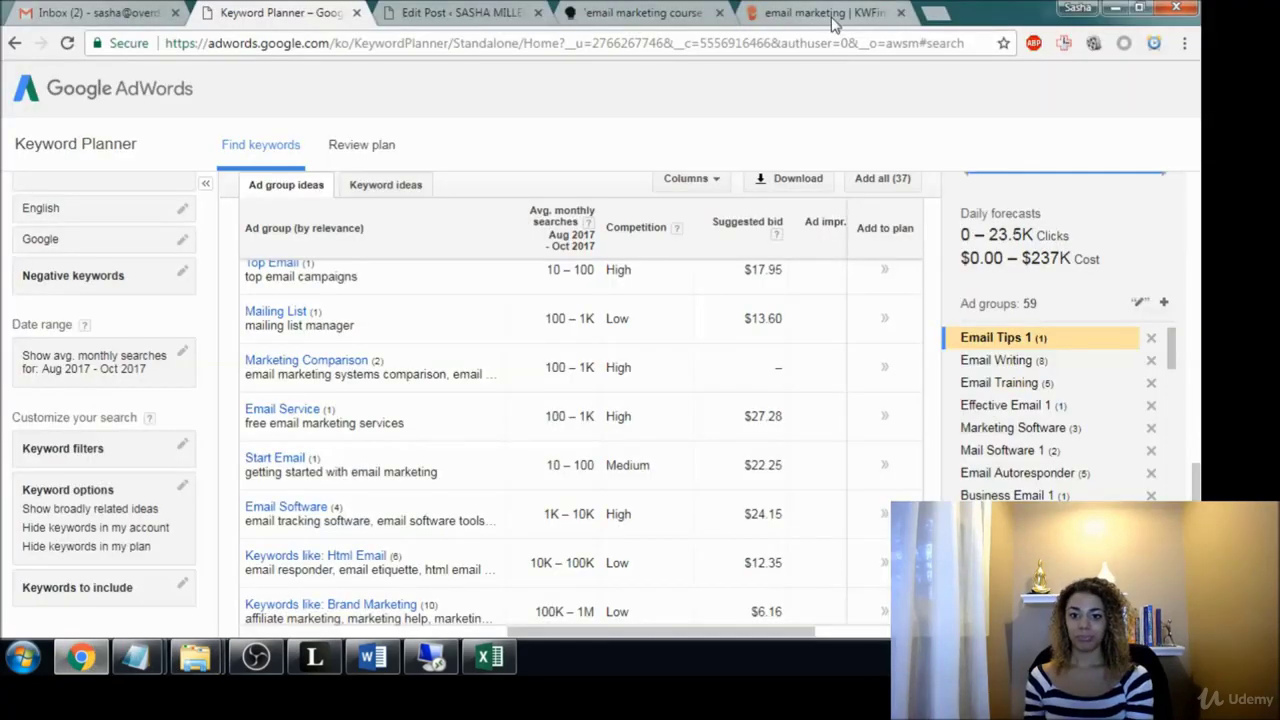
pyautogui.click(785, 10)
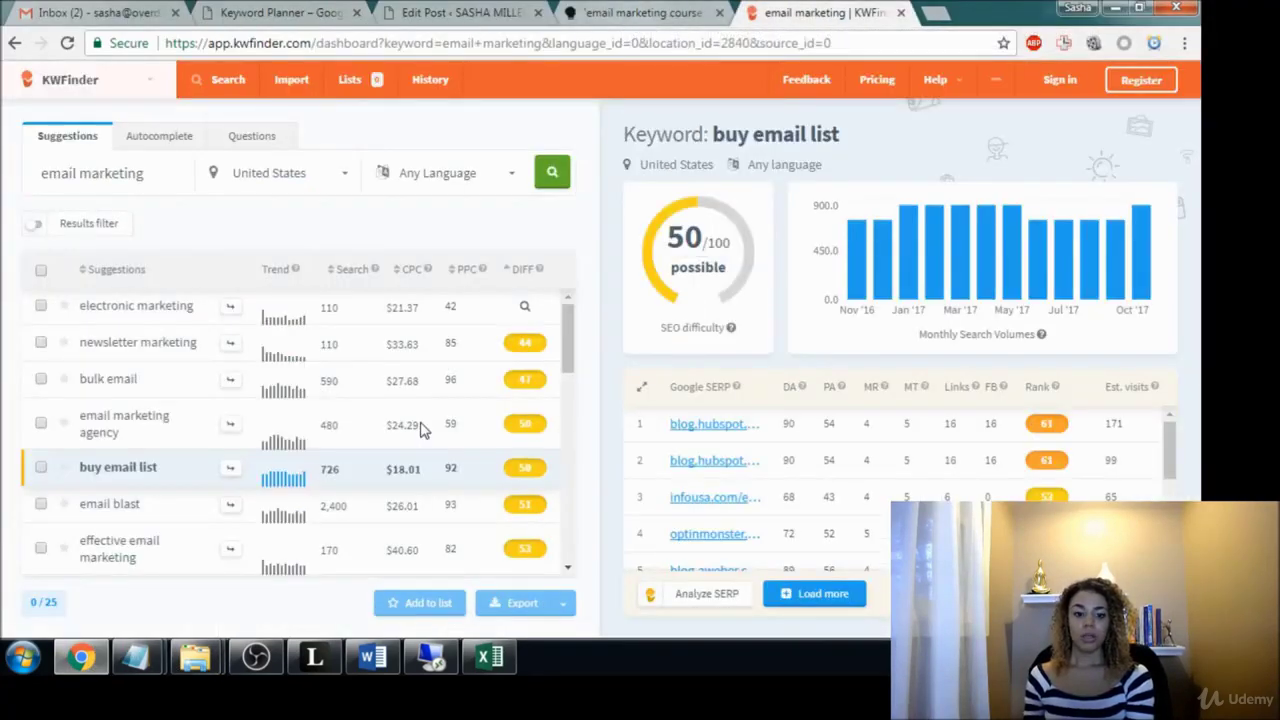
pyautogui.click(440, 660)
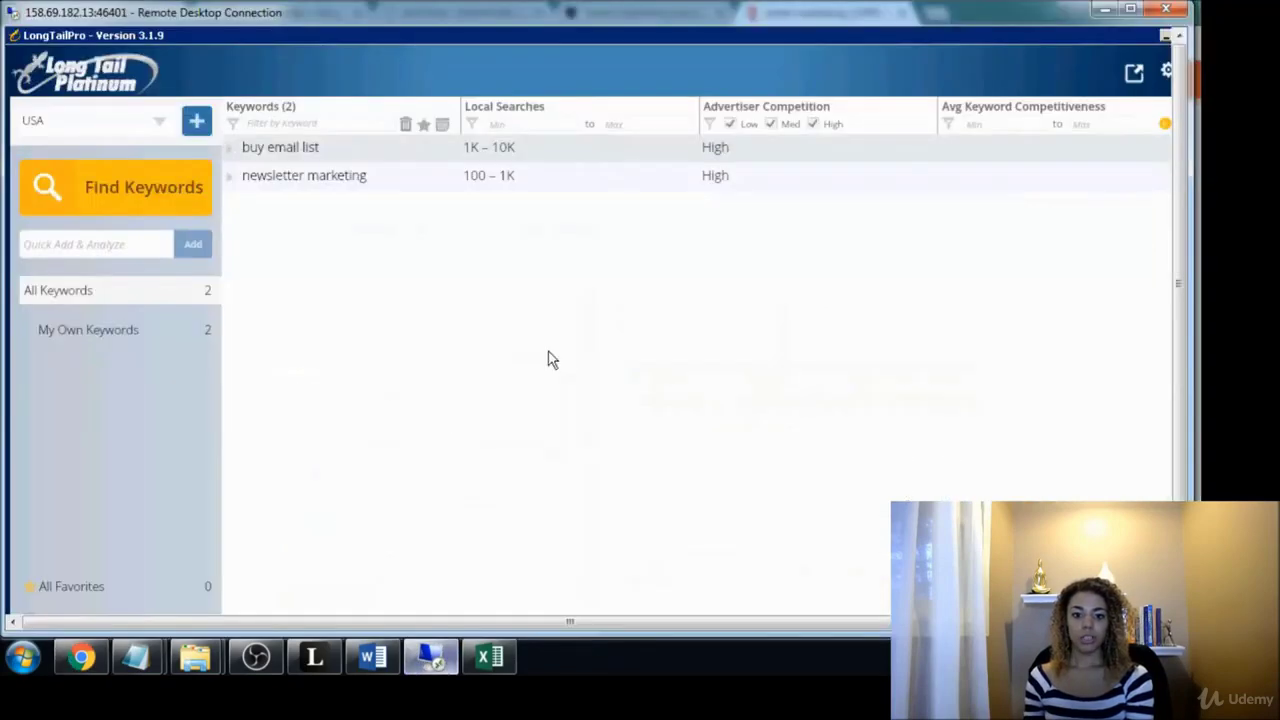
pyautogui.click(1072, 150)
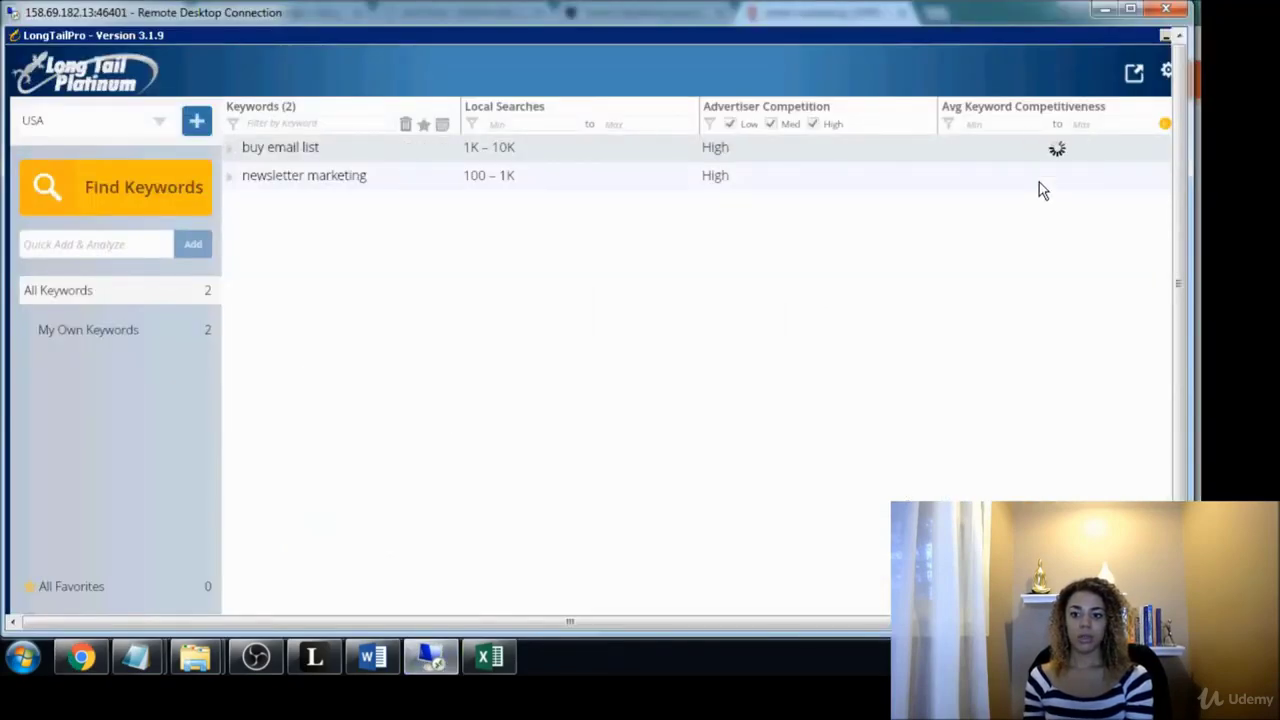
pyautogui.click(1054, 177)
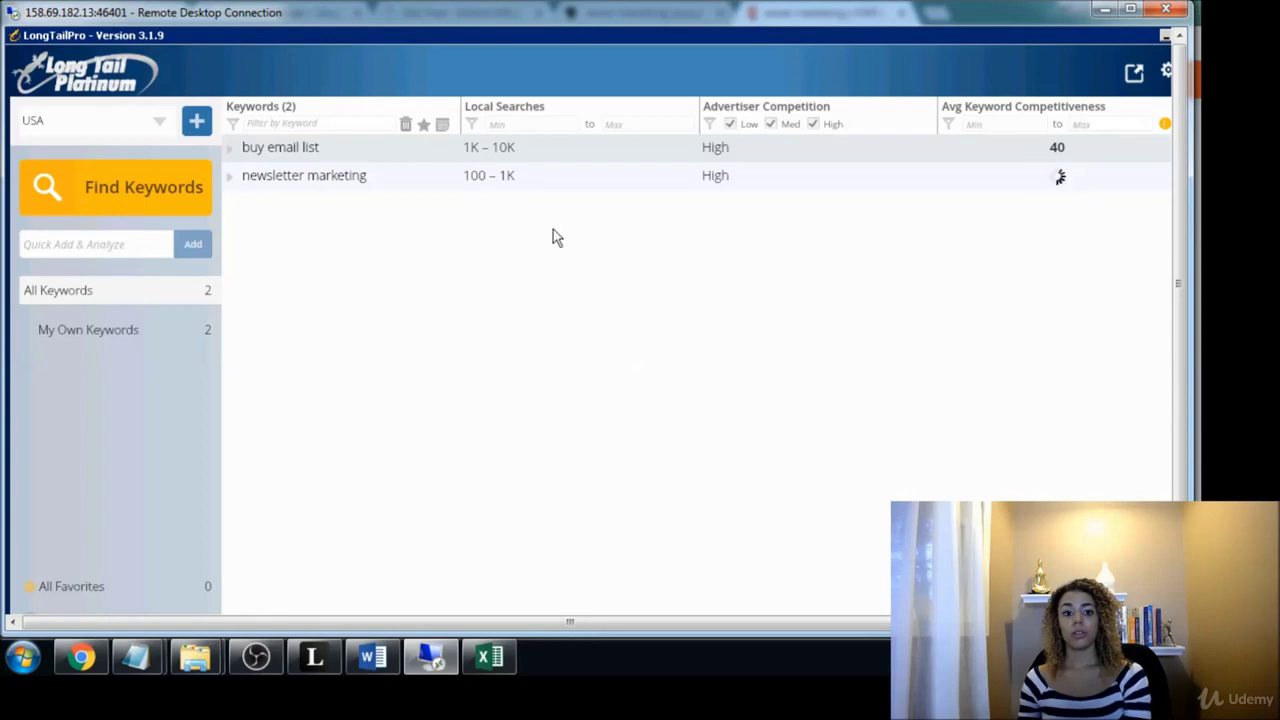
pyautogui.click(81, 658)
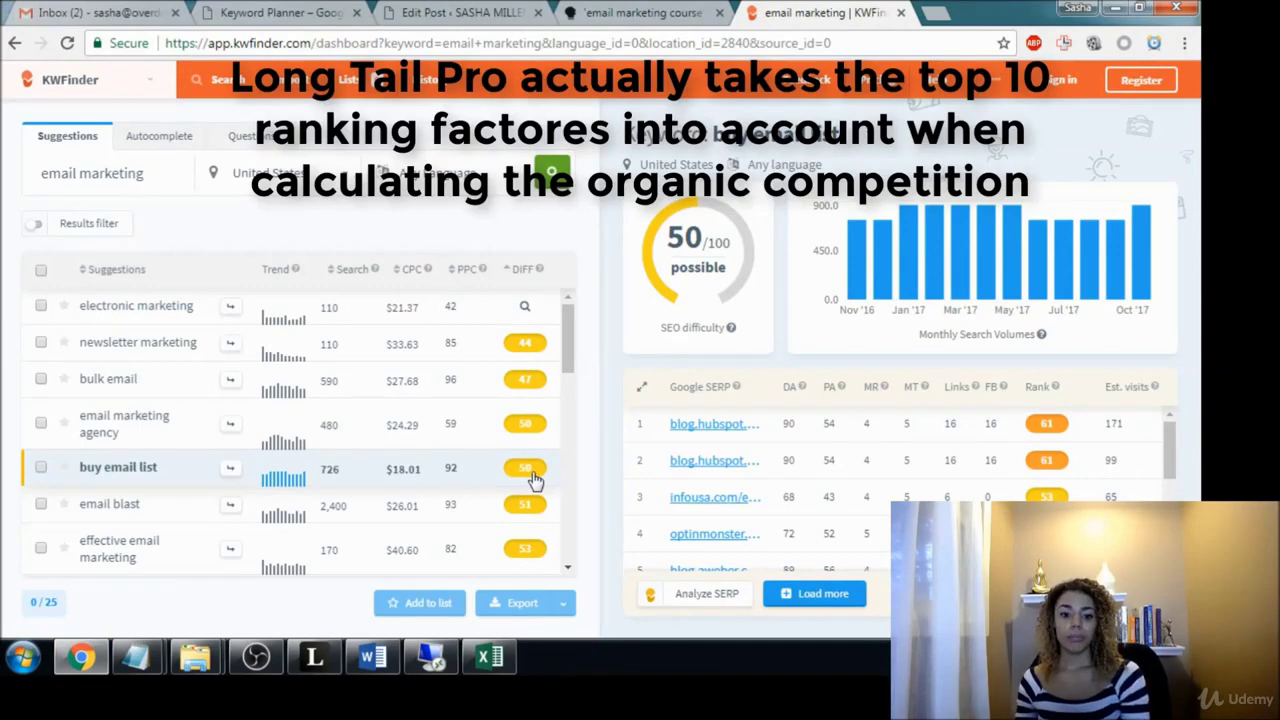
pyautogui.scroll(-1, 568, 318)
pyautogui.scroll(1, 560, 330)
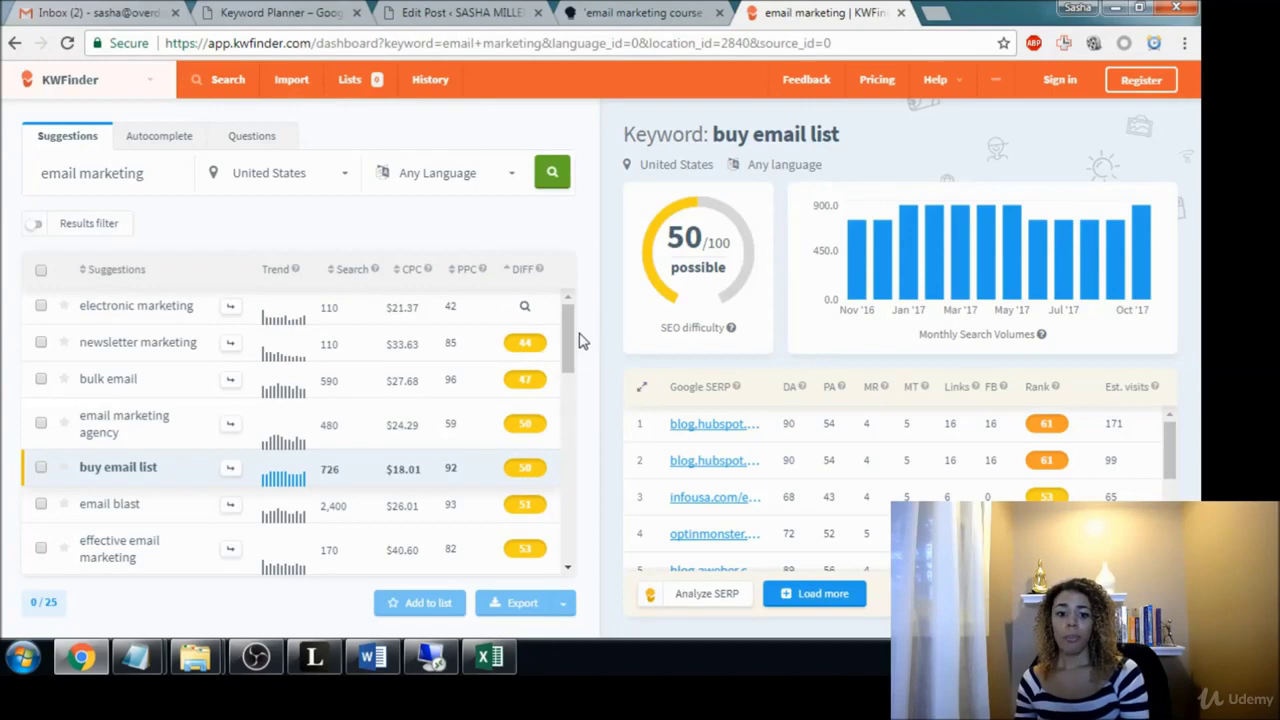
pyautogui.moveTo(563, 329)
pyautogui.mouseDown()
pyautogui.moveTo(566, 385)
pyautogui.moveTo(563, 324)
pyautogui.mouseUp()
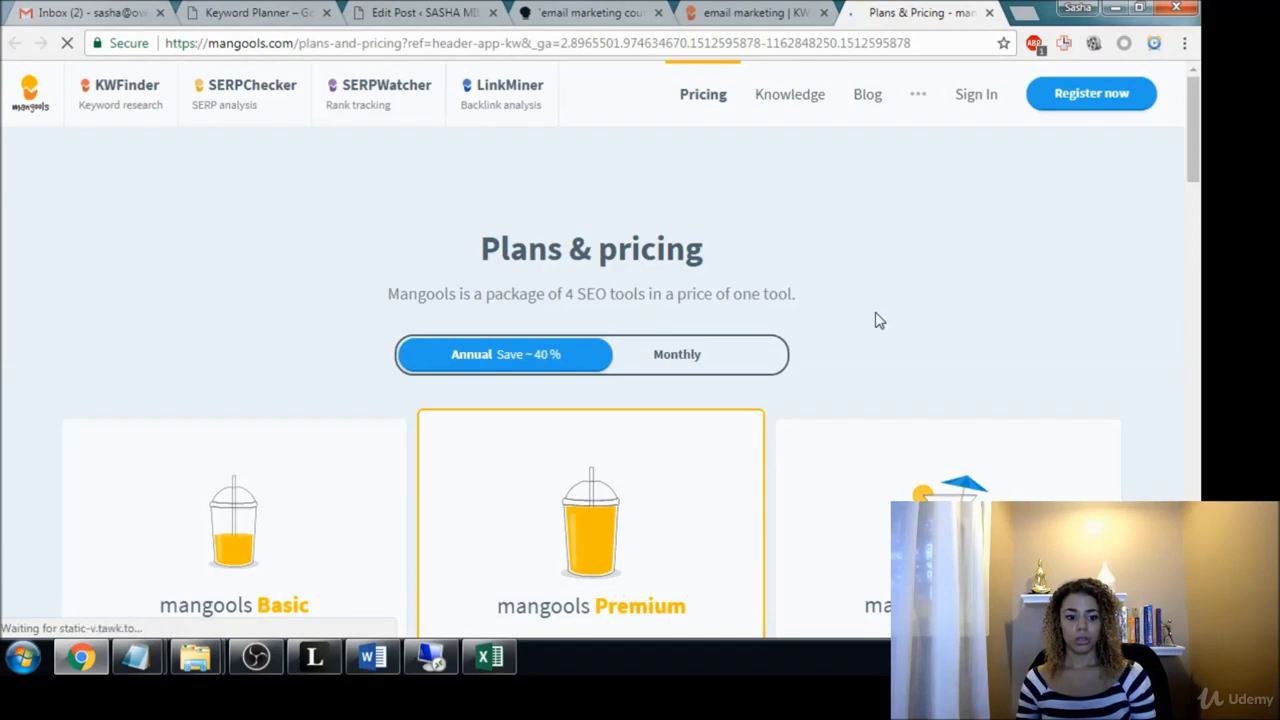
# Scroll through the Mangools plan cards, then close the Plans & Pricing and KWFinder tabs.
pyautogui.scroll(-4, 877, 320)
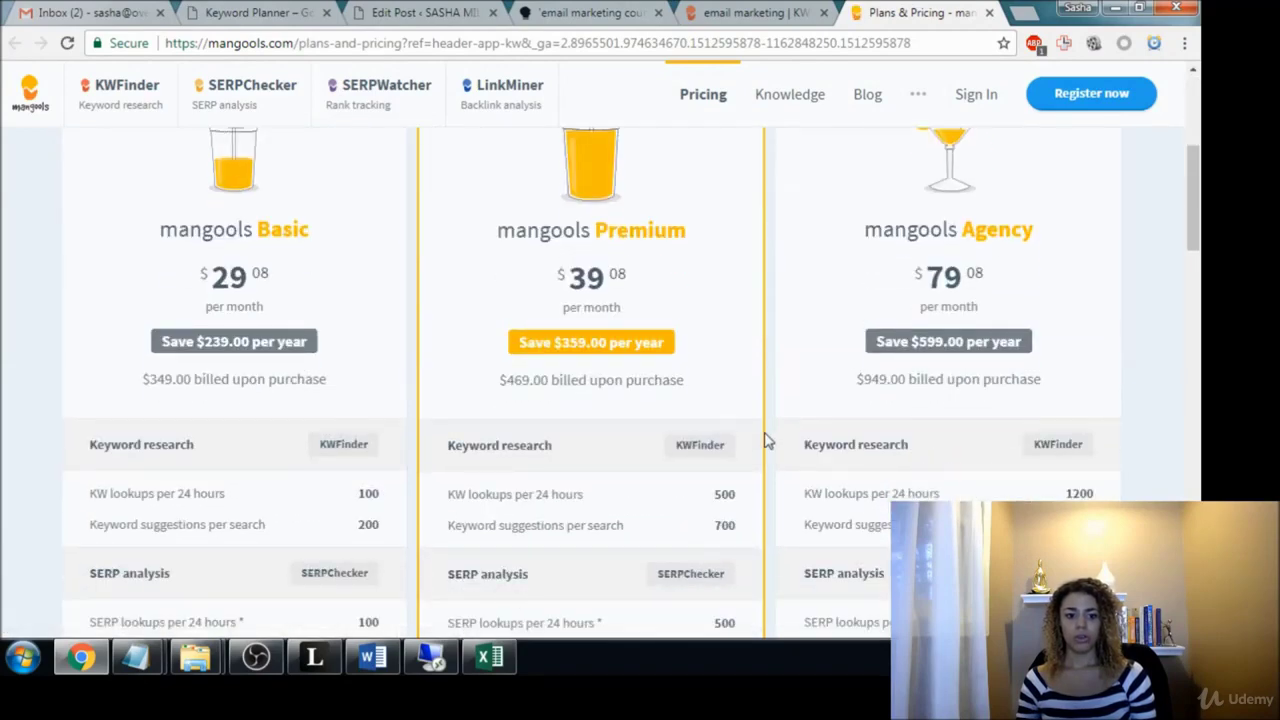
pyautogui.scroll(3, 760, 414)
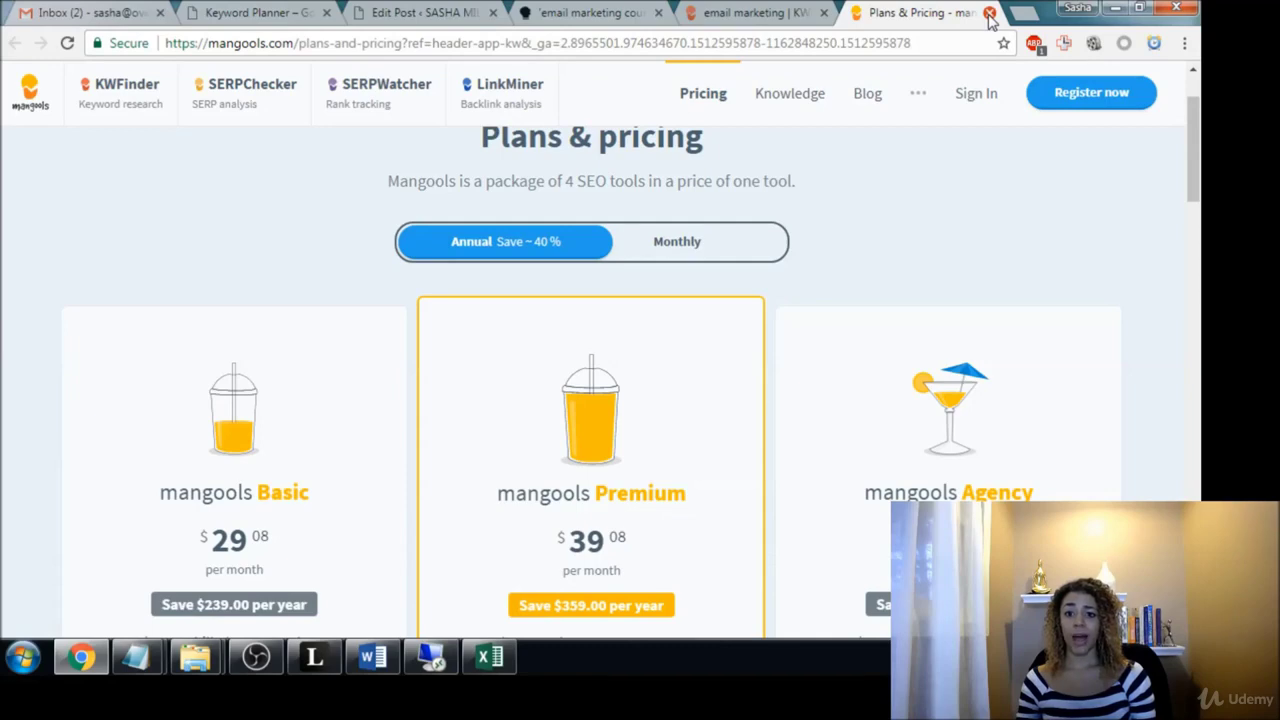
pyautogui.click(989, 13)
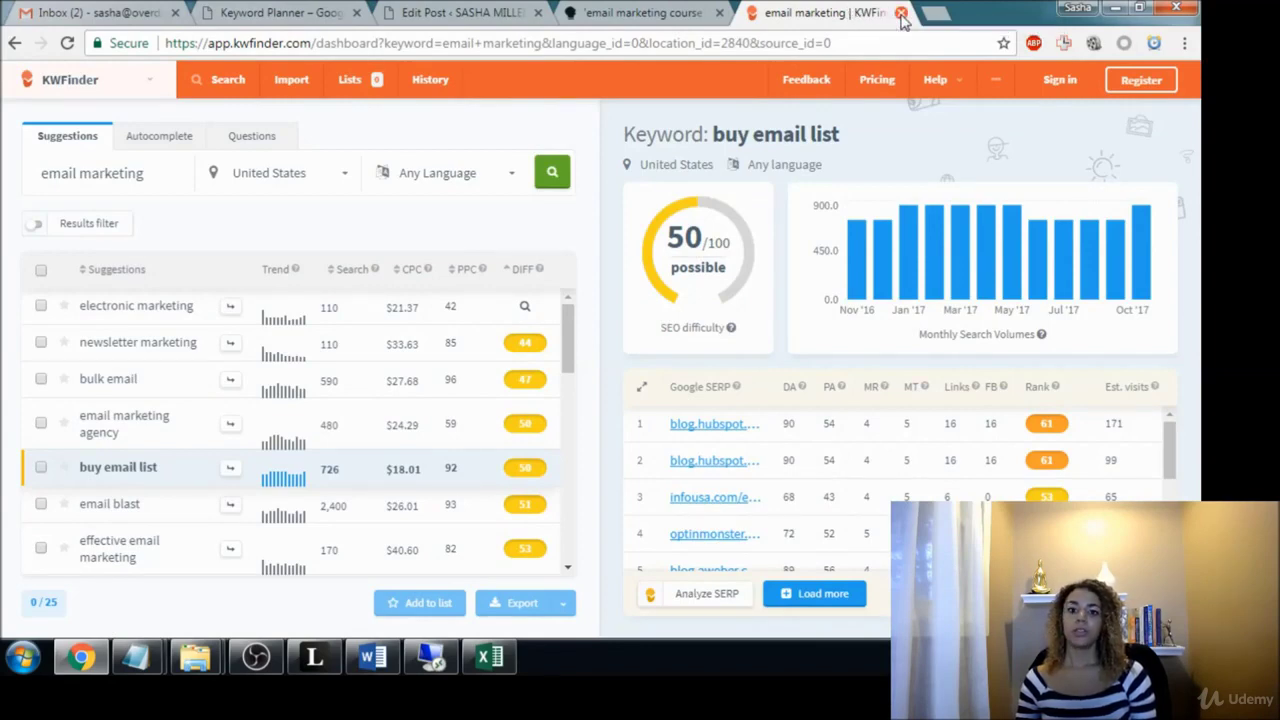
pyautogui.click(901, 13)
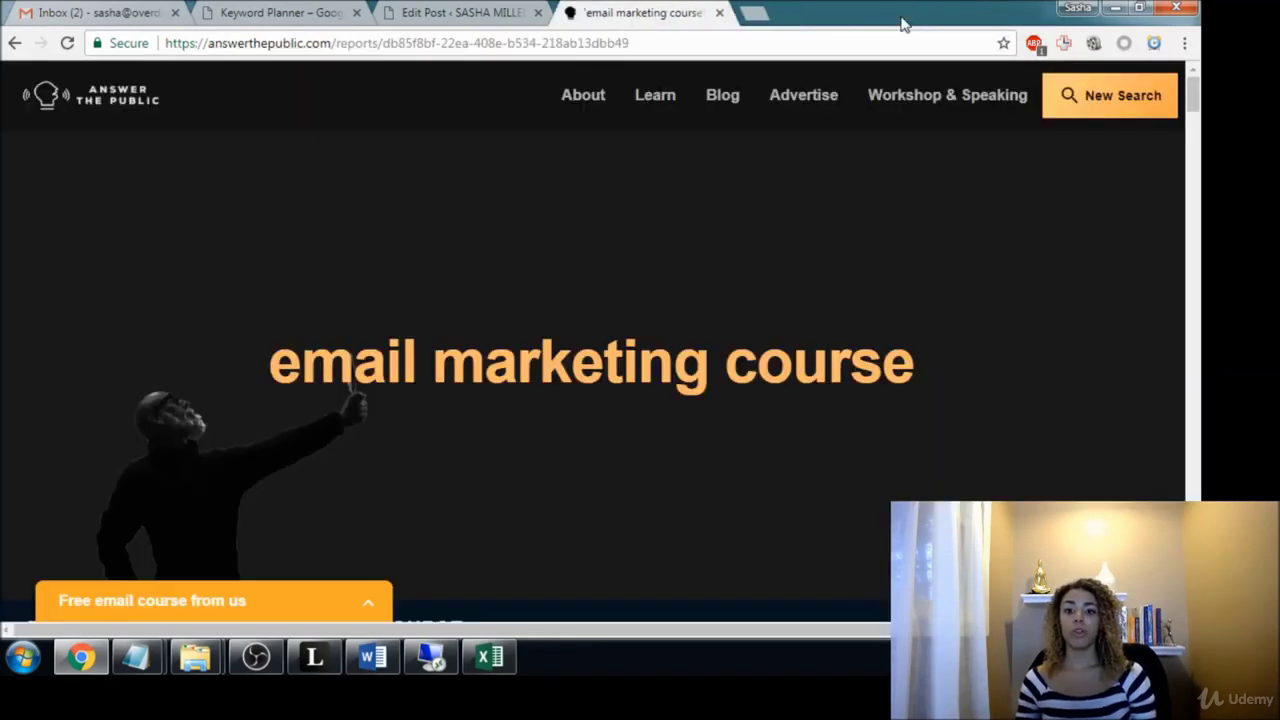